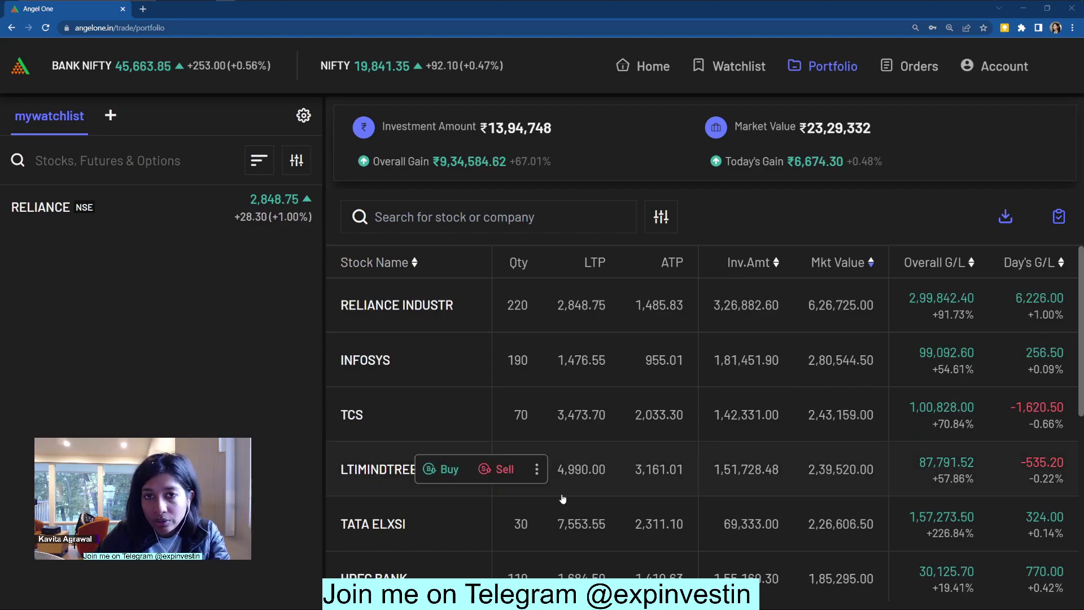
Locate the RELIANCE holding in the Portfolio table and bring up its Sell action
{"action": "mouse_move", "coordinate": [518, 494]}
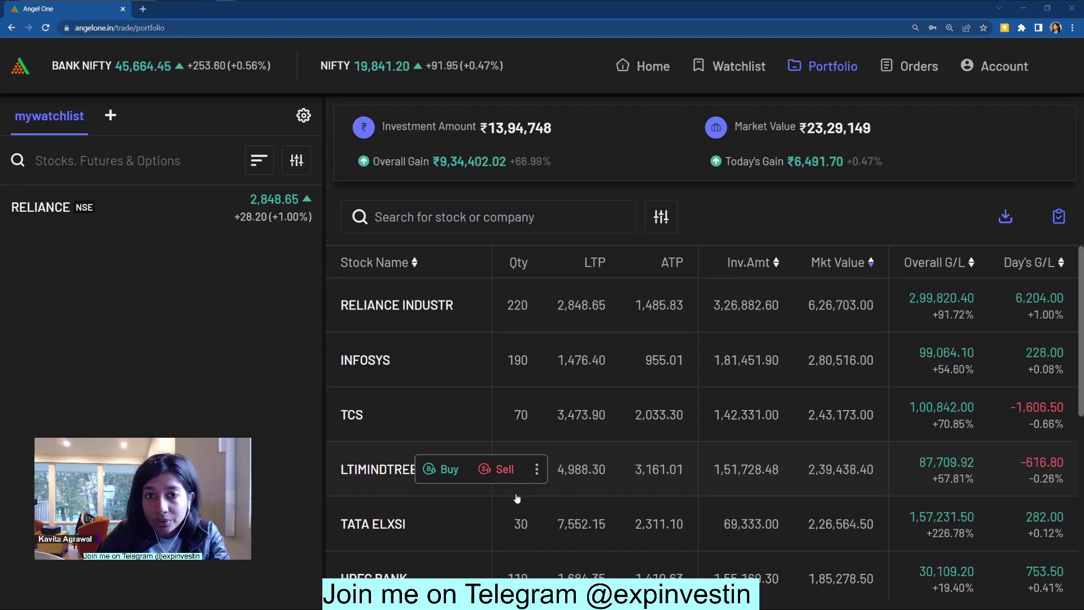
{"action": "mouse_move", "coordinate": [732, 380]}
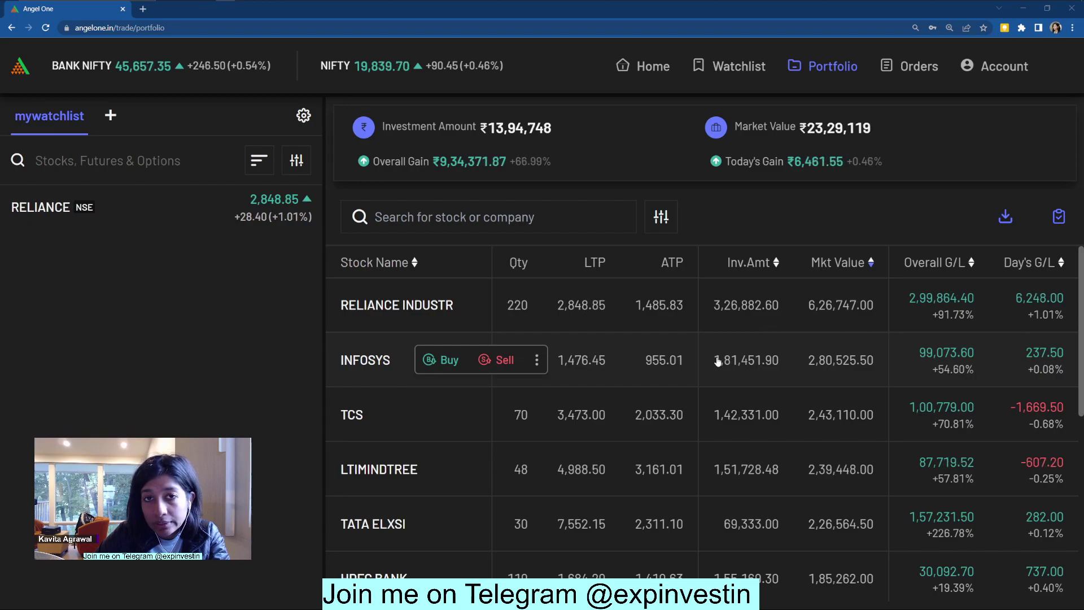
{"action": "mouse_move", "coordinate": [535, 335]}
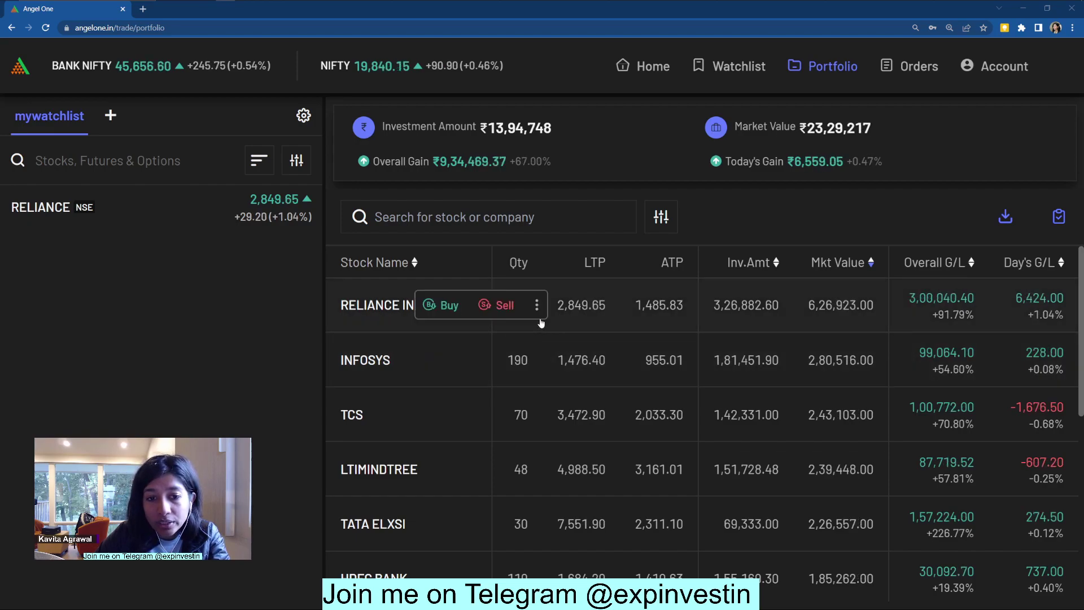
{"action": "mouse_move", "coordinate": [555, 369]}
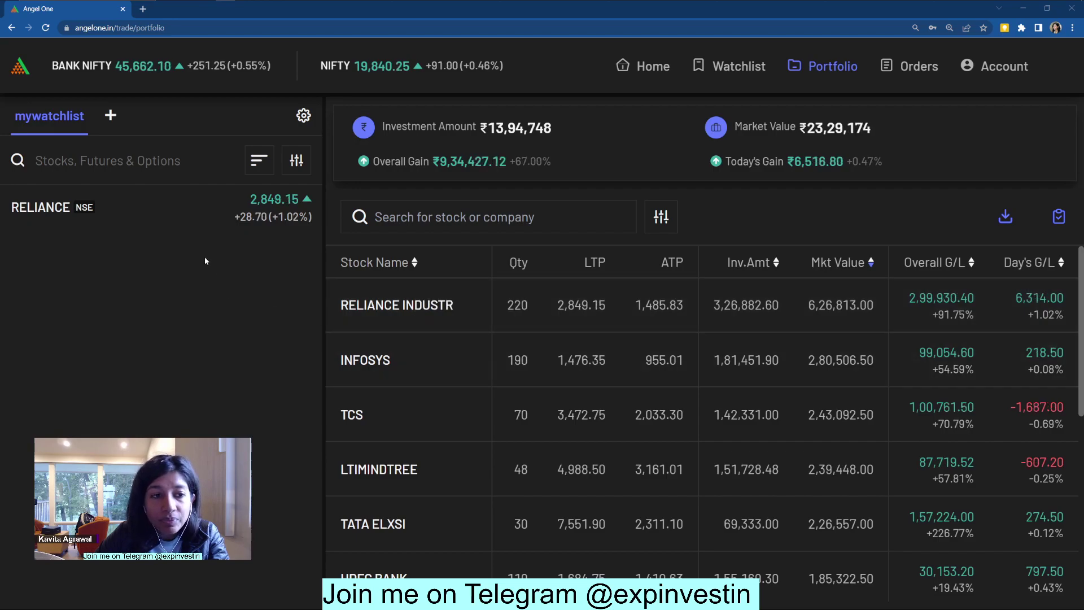
{"action": "mouse_move", "coordinate": [157, 225]}
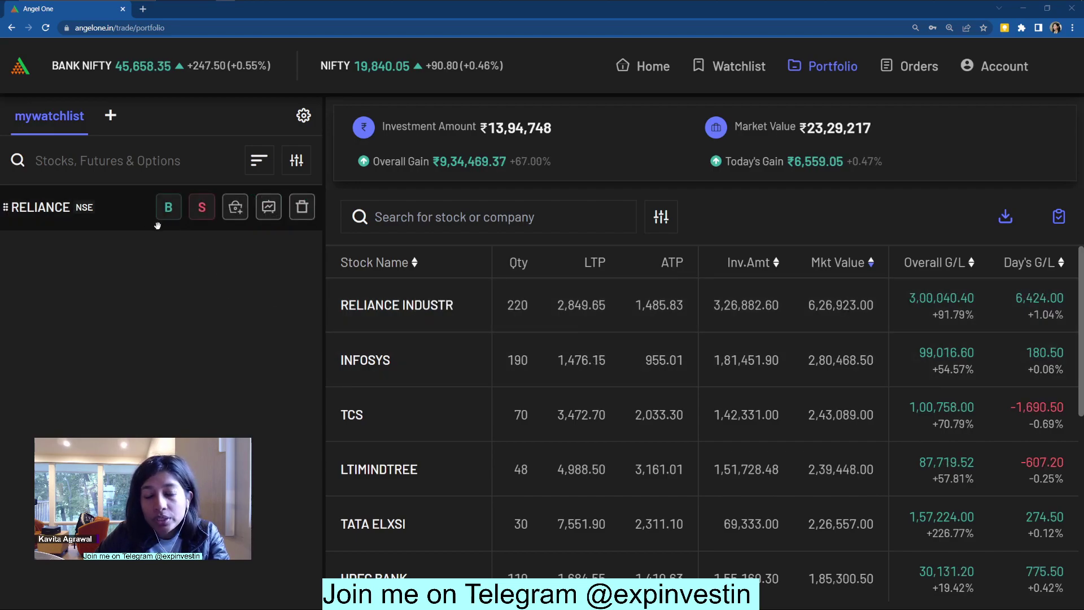
{"action": "mouse_move", "coordinate": [522, 307]}
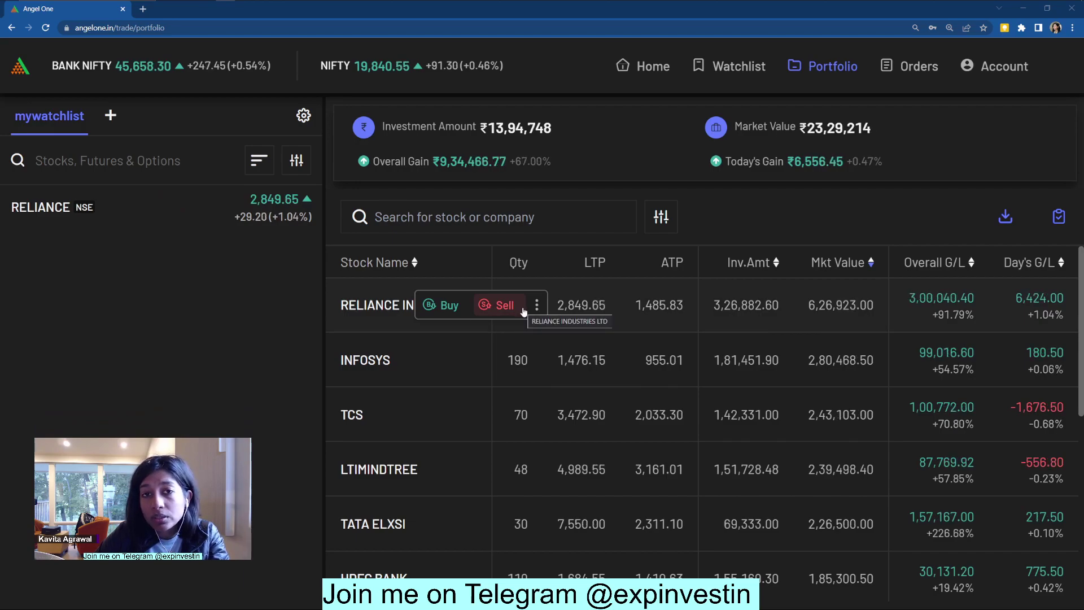
Open a Reliance sell as a Stop Loss order with DL (delivery) product type
{"action": "left_click", "coordinate": [497, 306]}
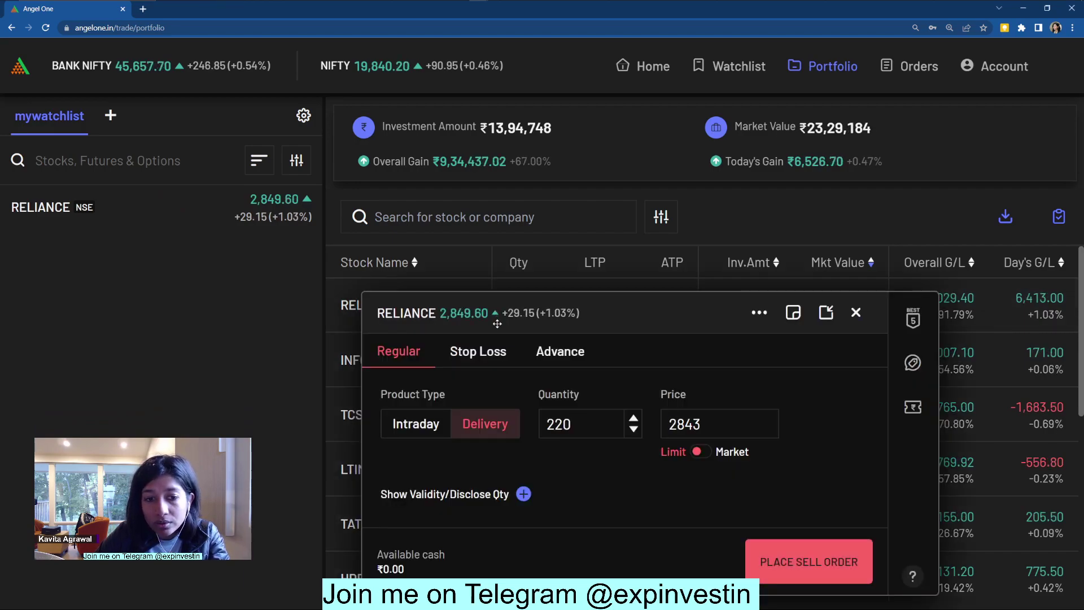
{"action": "left_click", "coordinate": [484, 354]}
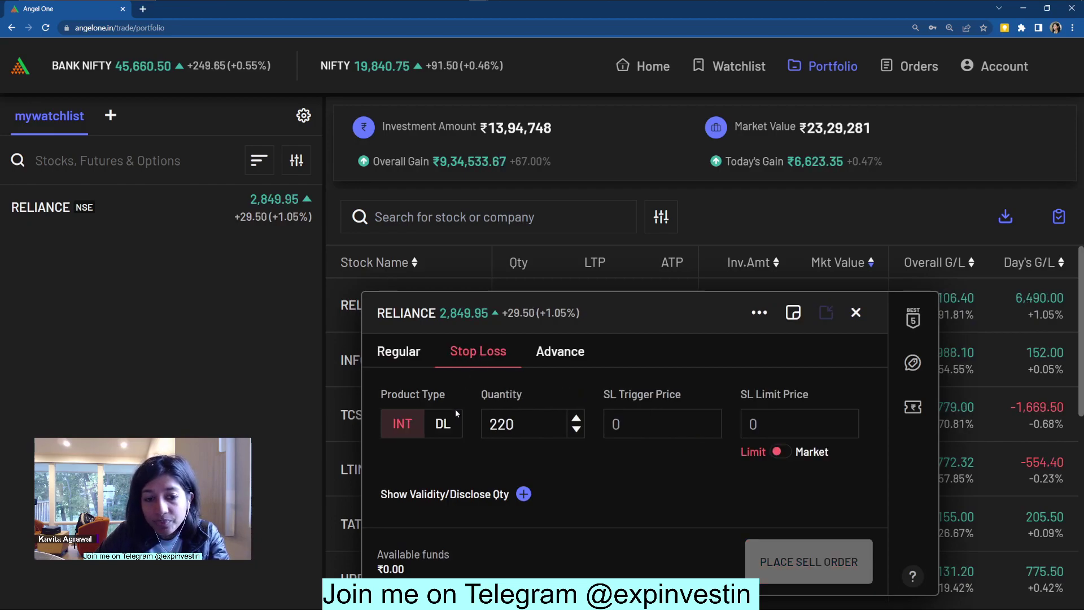
{"action": "left_click", "coordinate": [443, 430]}
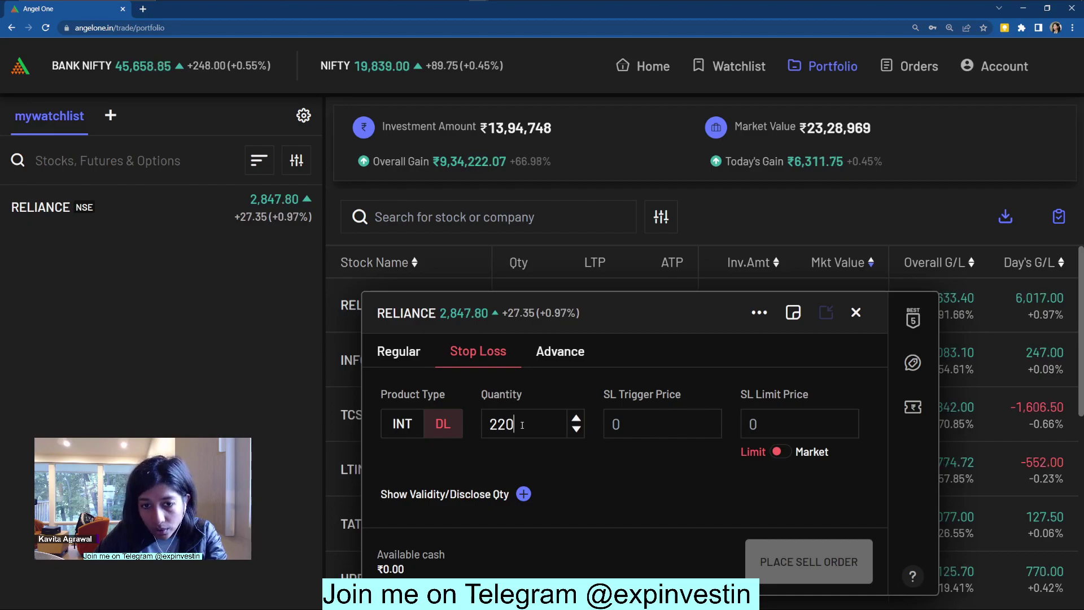
{"action": "left_click", "coordinate": [664, 425]}
Switch to the TradingView RELIANCE chart and dismiss its triggered-alerts notice
{"action": "key", "text": "alt+Tab"}
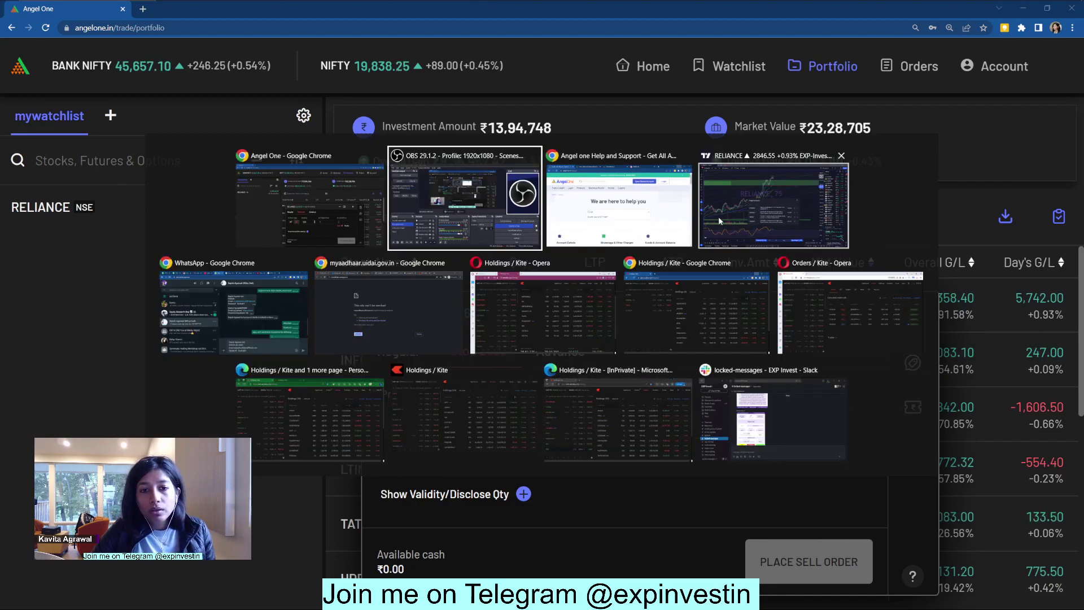
{"action": "left_click", "coordinate": [719, 216]}
{"action": "left_click", "coordinate": [713, 264]}
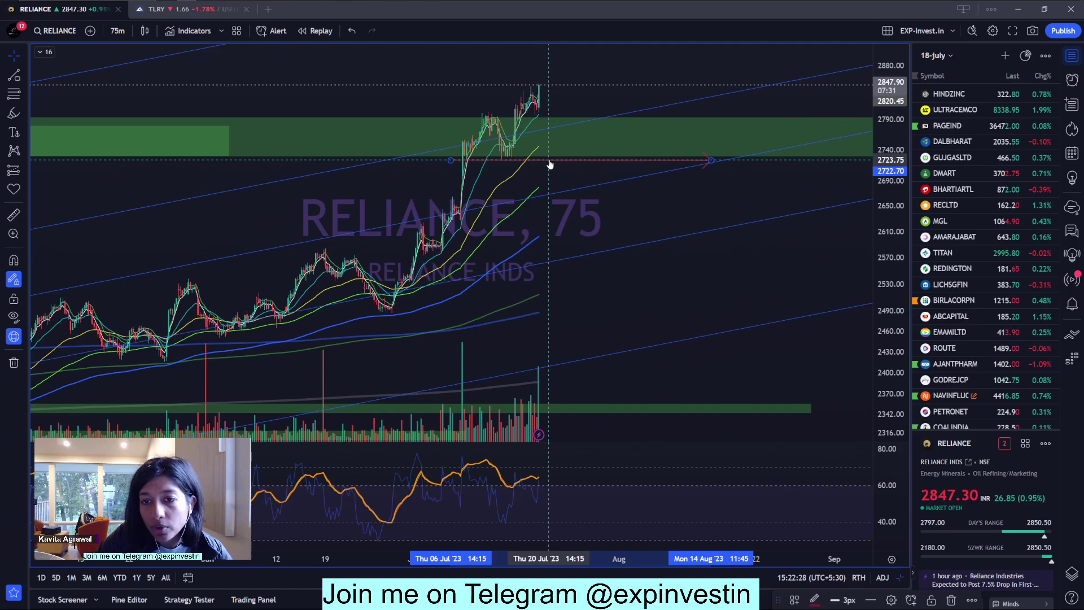
Back in the order form, set trigger price 2723 and keep the stop-loss as Limit
{"action": "key", "text": "alt+Tab"}
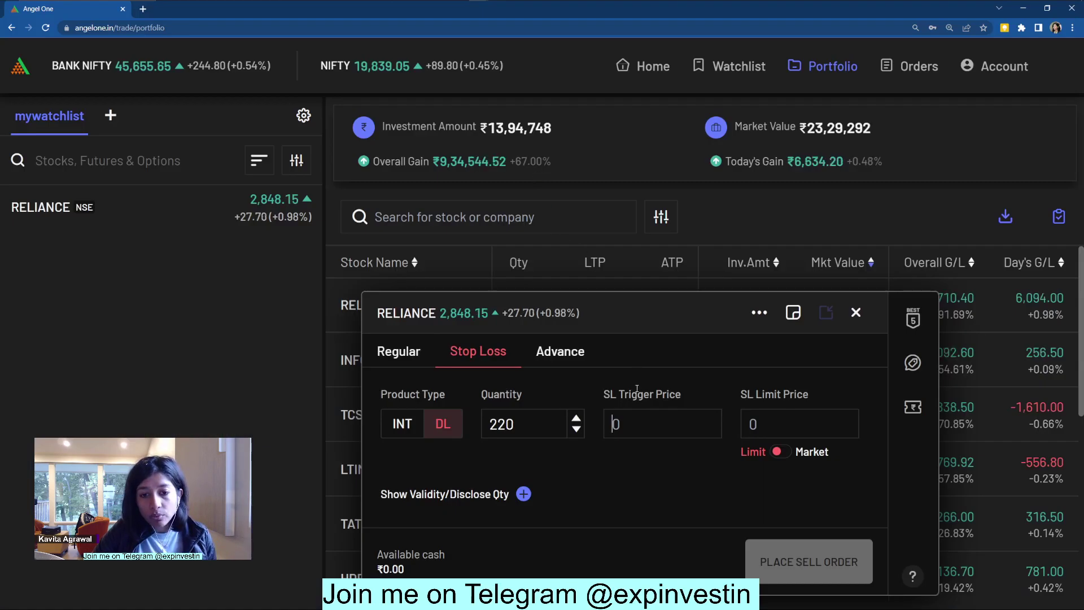
{"action": "left_click", "coordinate": [637, 426]}
{"action": "type", "text": "2723"}
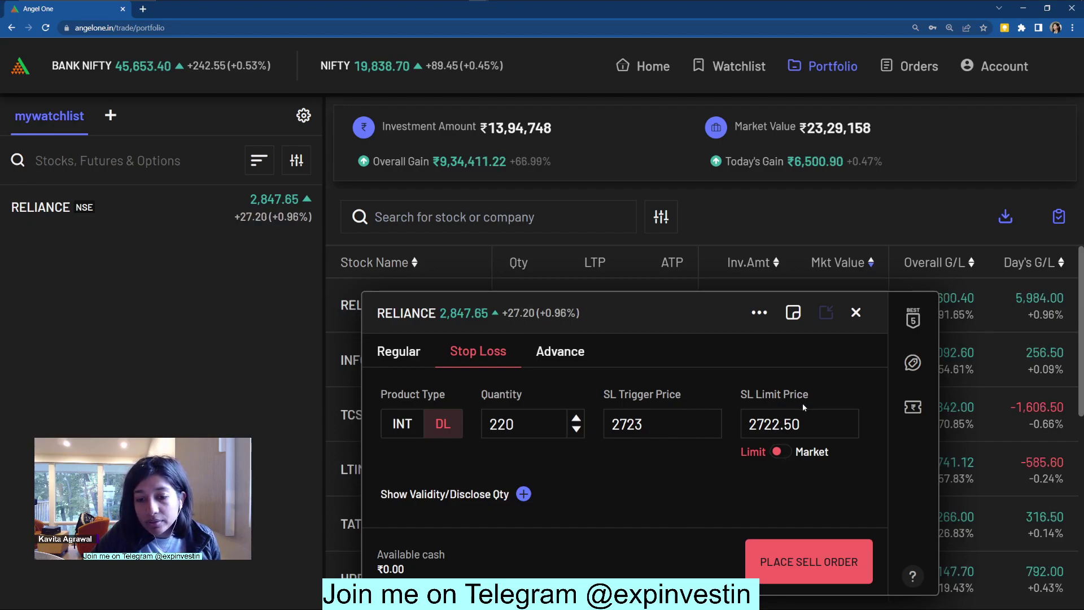
{"action": "left_click", "coordinate": [808, 453]}
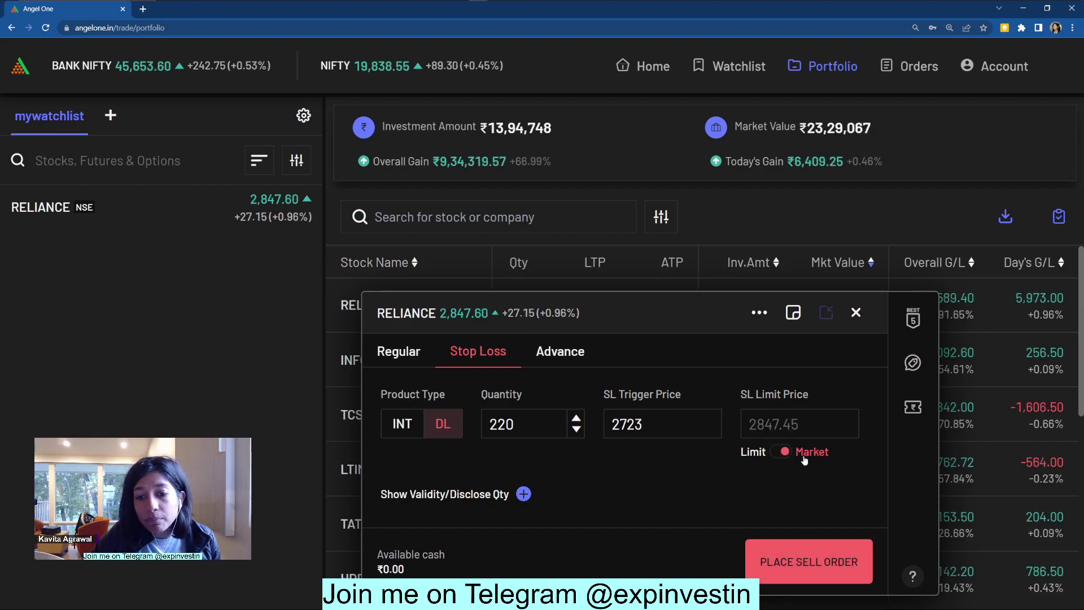
{"action": "left_click", "coordinate": [756, 459]}
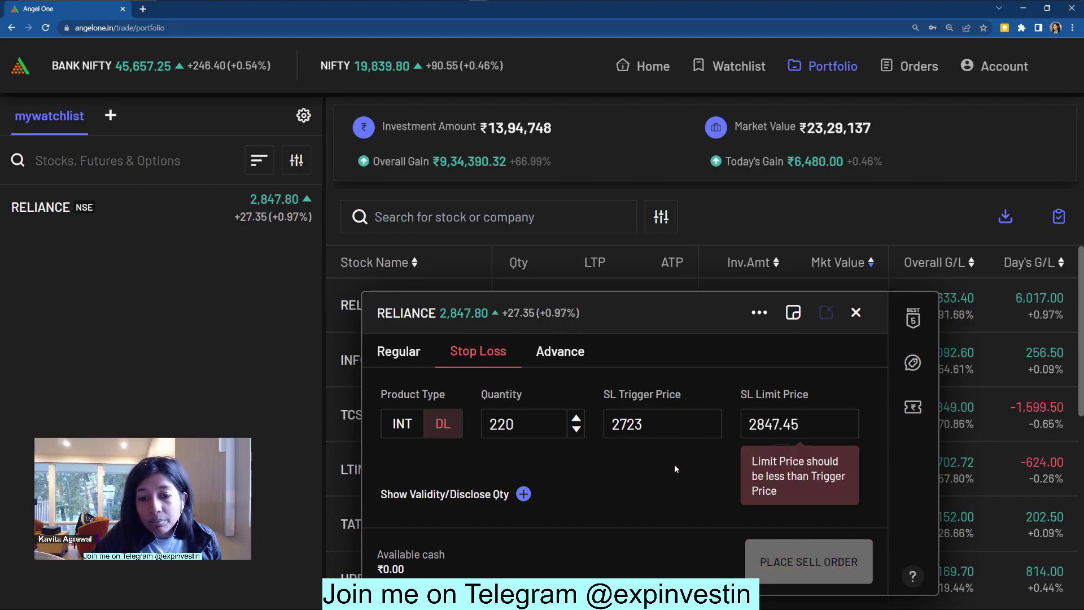
Replace the pre-filled limit price 2847.45 with 2722.50
{"action": "left_click_drag", "start_coordinate": [806, 424], "coordinate": [733, 431]}
{"action": "left_click_drag", "start_coordinate": [643, 424], "coordinate": [603, 424]}
{"action": "double_click", "coordinate": [795, 430]}
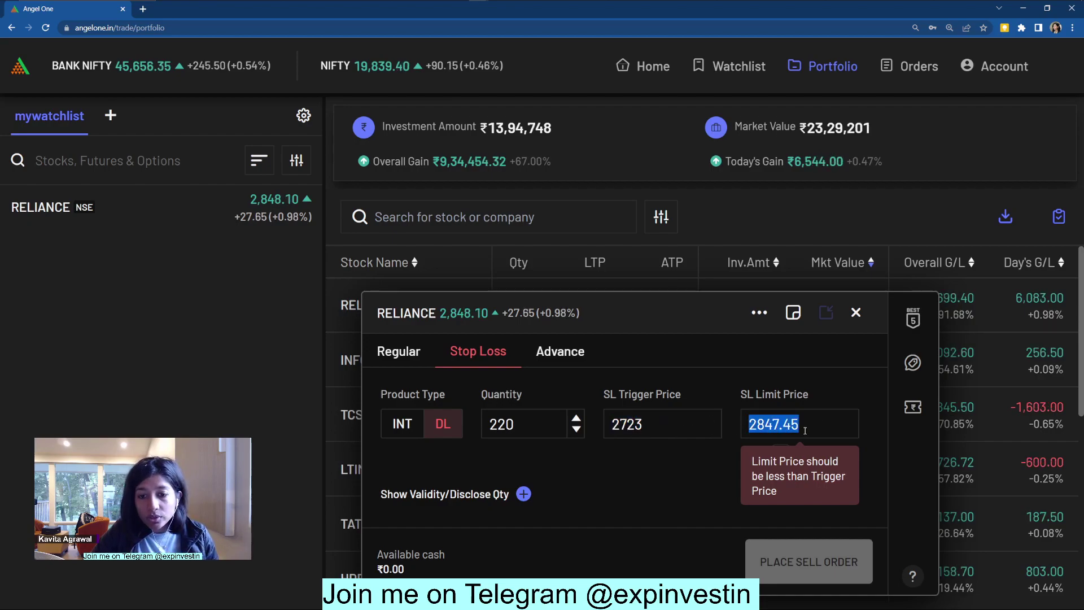
{"action": "left_click", "coordinate": [795, 431]}
{"action": "left_click_drag", "start_coordinate": [795, 430], "coordinate": [725, 436]}
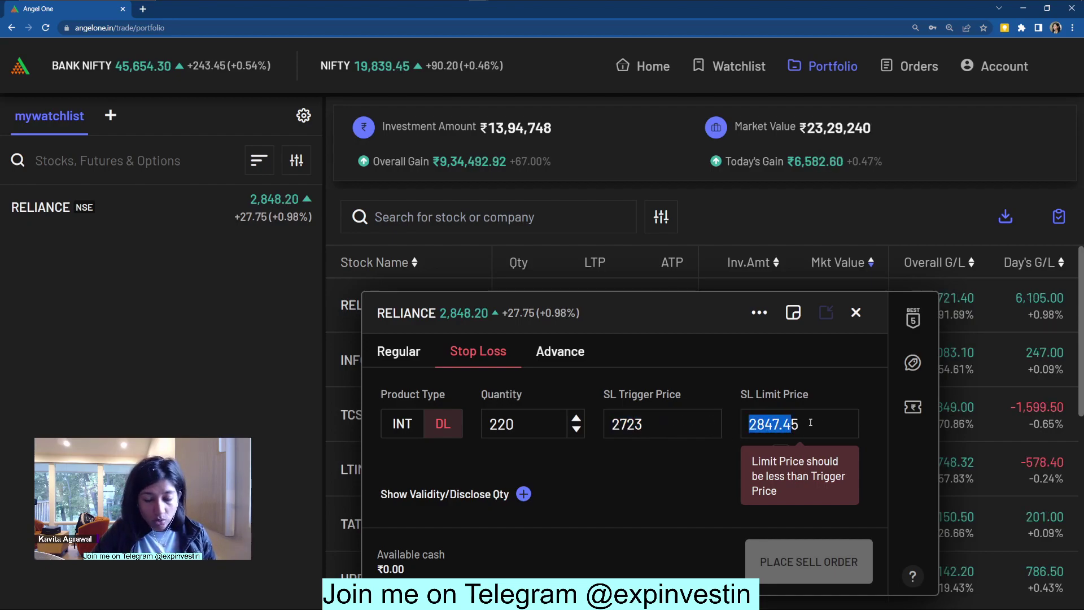
{"action": "left_click_drag", "start_coordinate": [800, 427], "coordinate": [722, 426]}
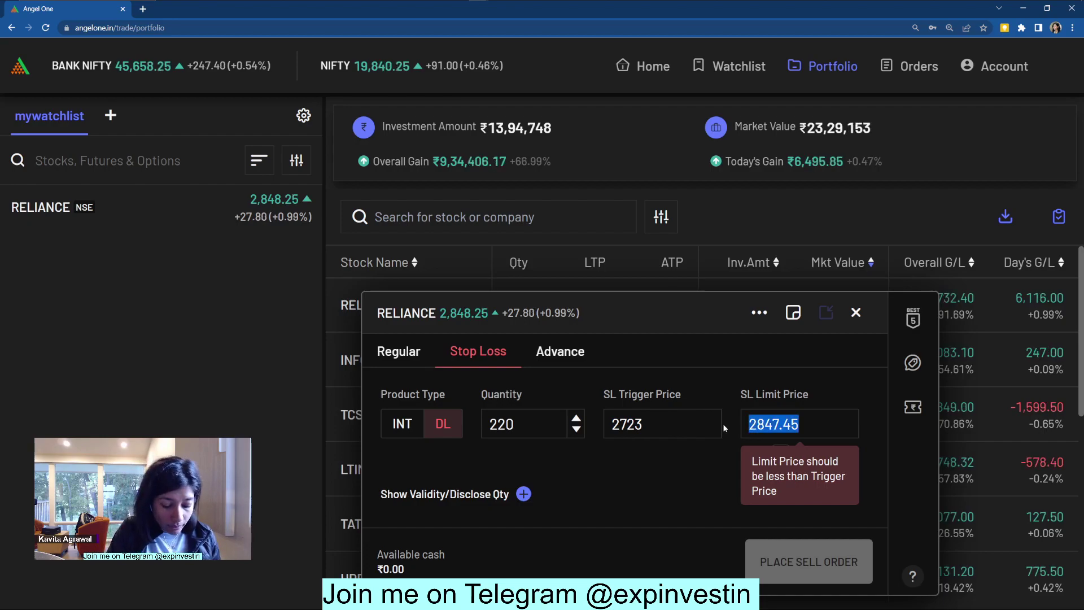
{"action": "type", "text": "2722.85"}
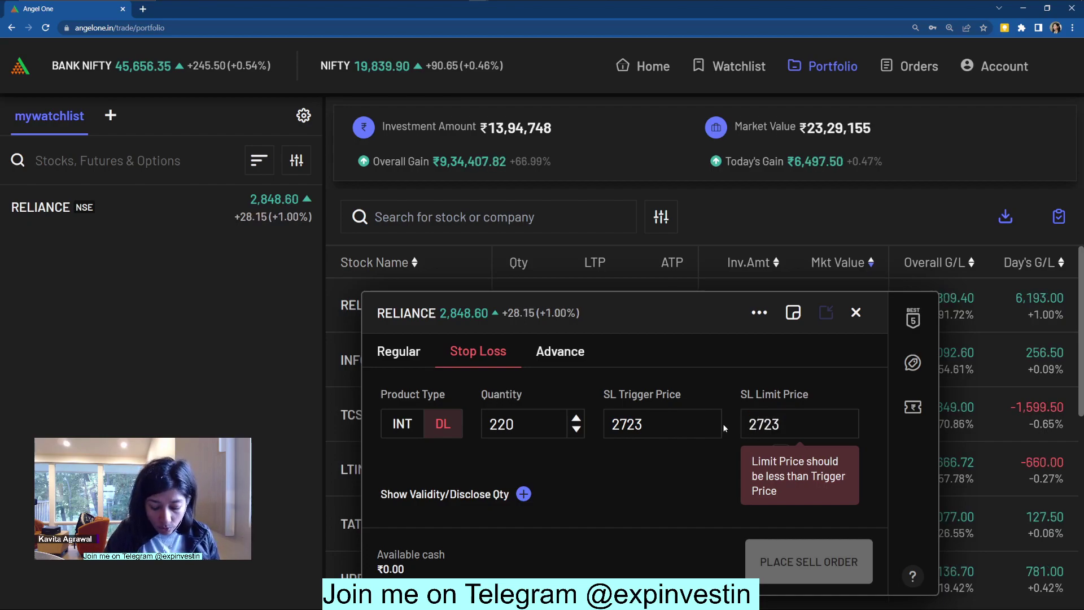
{"action": "key", "text": "BackSpace"}
{"action": "key", "text": "BackSpace"}
{"action": "type", "text": "50"}
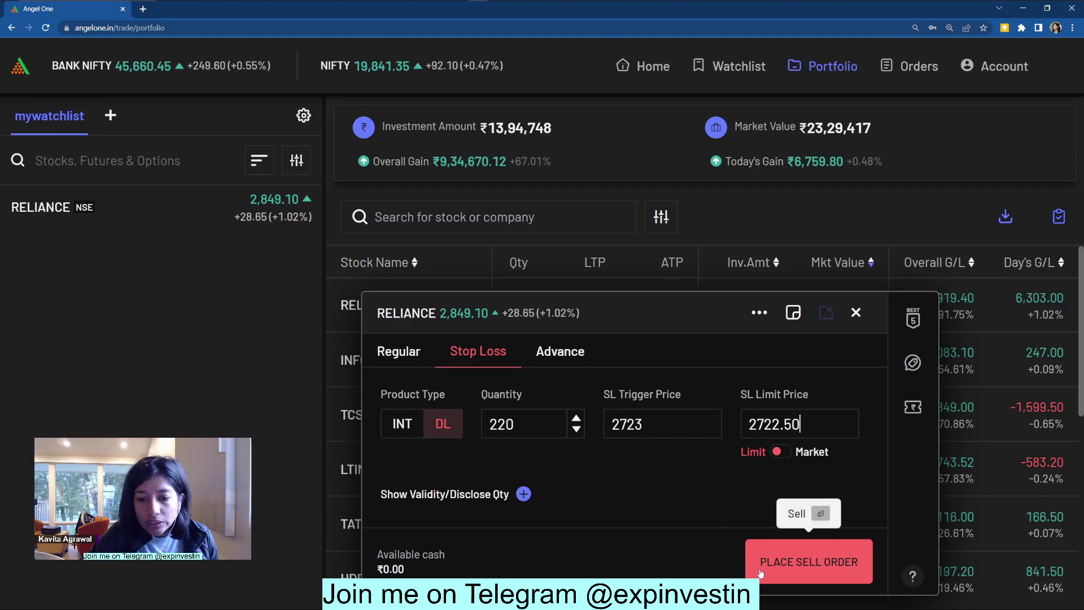
Submit the stop-loss sell, then check the Orders page's GTT tab after reloading
{"action": "left_click", "coordinate": [812, 567]}
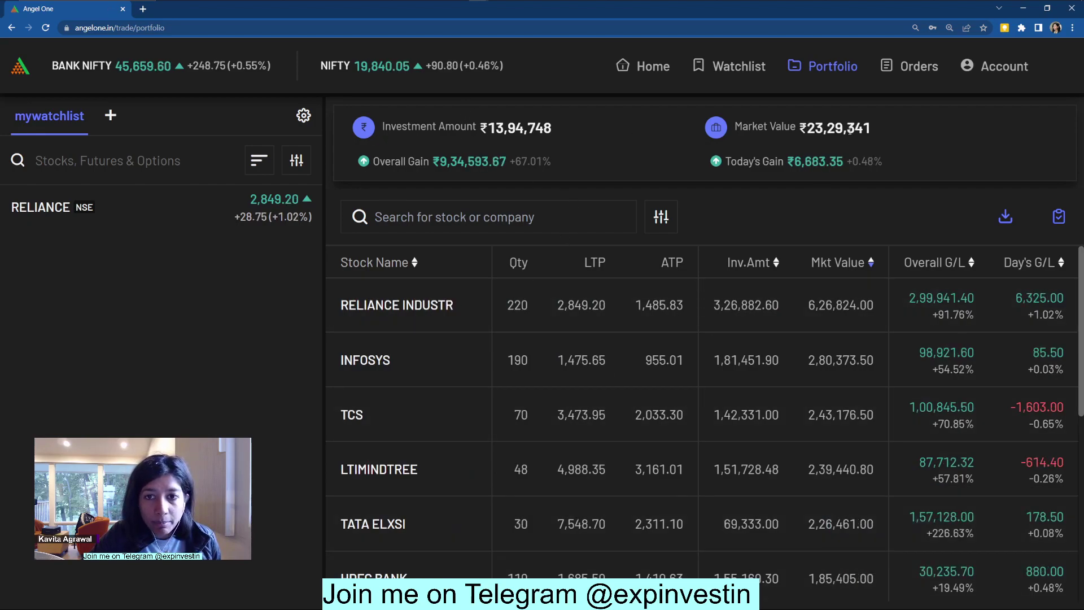
{"action": "left_click", "coordinate": [914, 66]}
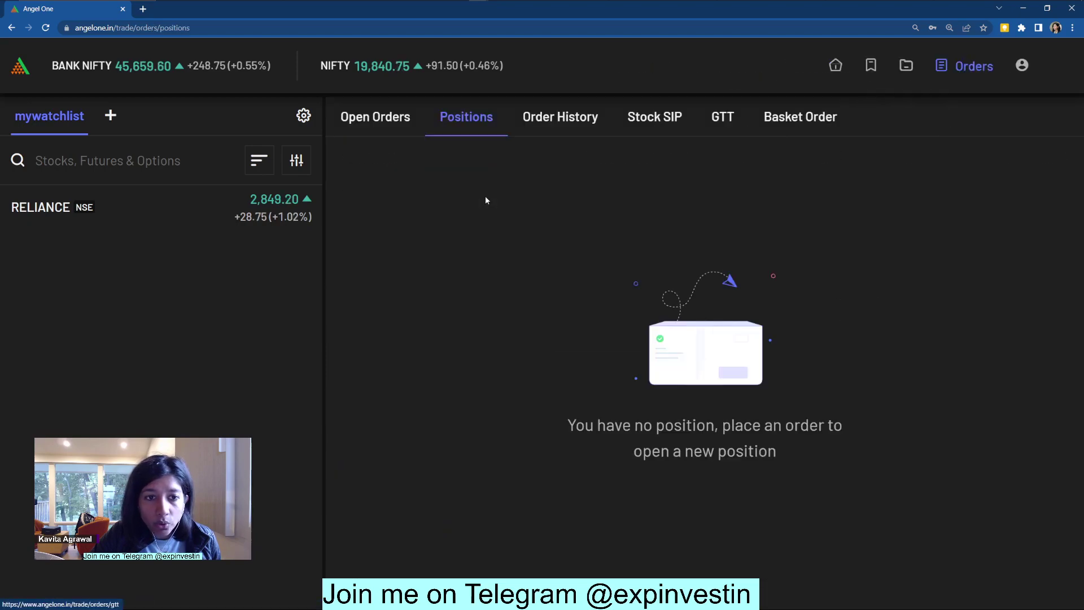
{"action": "left_click", "coordinate": [725, 117]}
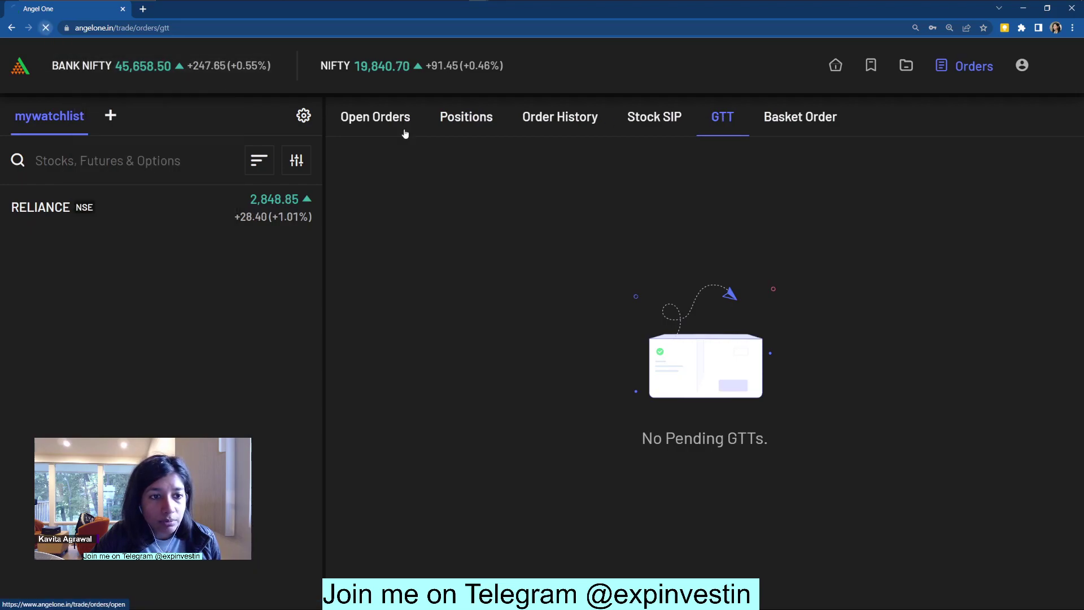
{"action": "key", "text": "F5"}
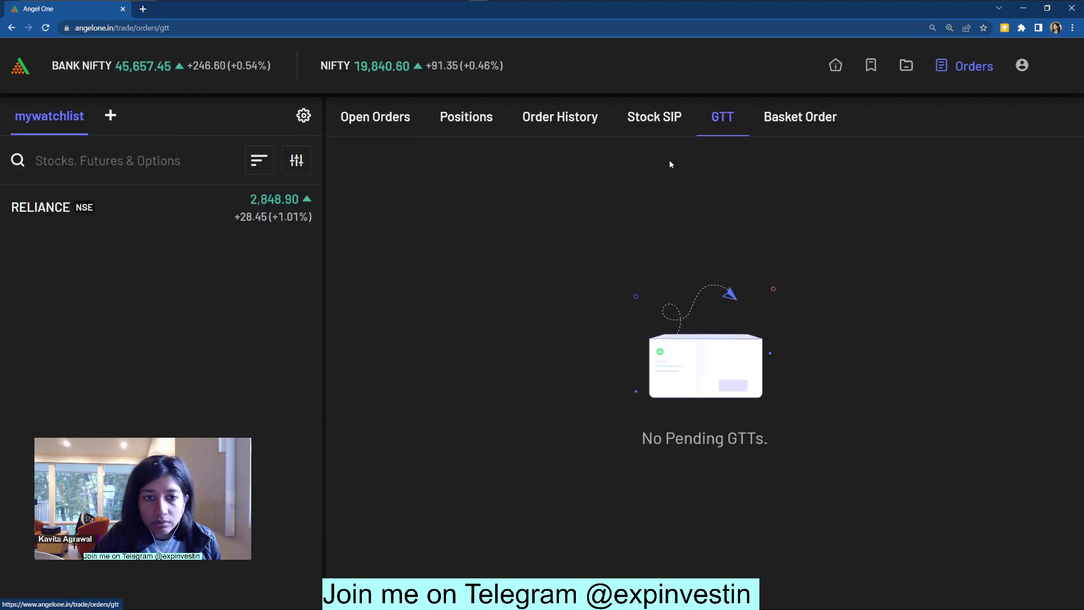
Set up a Reliance delivery stop-loss sell for 220 shares with trigger 2723
{"action": "left_click", "coordinate": [202, 207]}
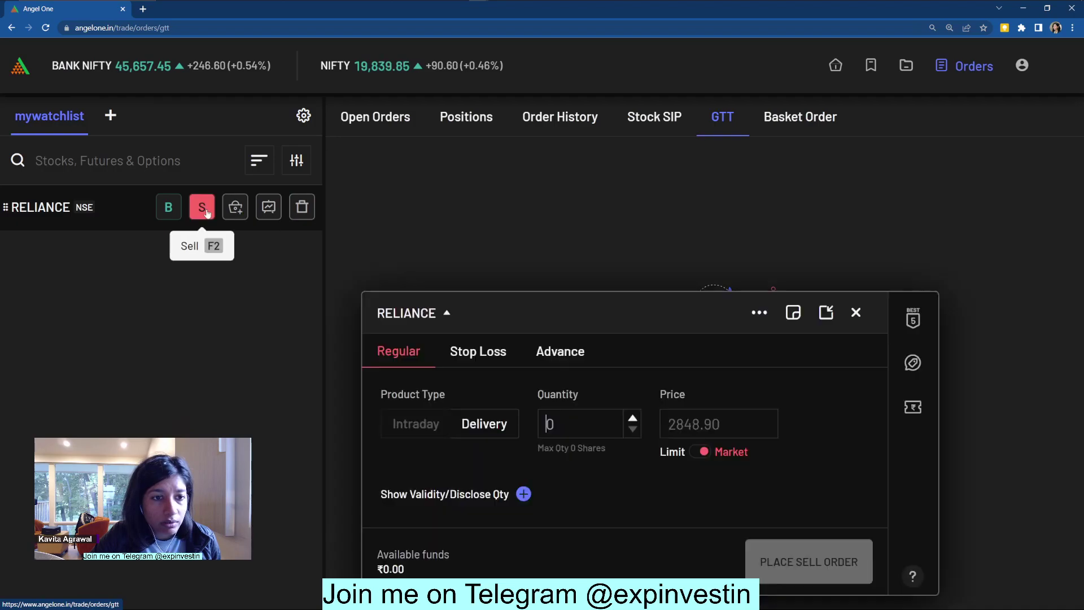
{"action": "left_click", "coordinate": [484, 353]}
{"action": "left_click", "coordinate": [442, 423]}
{"action": "left_click", "coordinate": [537, 432]}
{"action": "type", "text": "220"}
{"action": "left_click", "coordinate": [621, 430]}
{"action": "type", "text": "2723"}
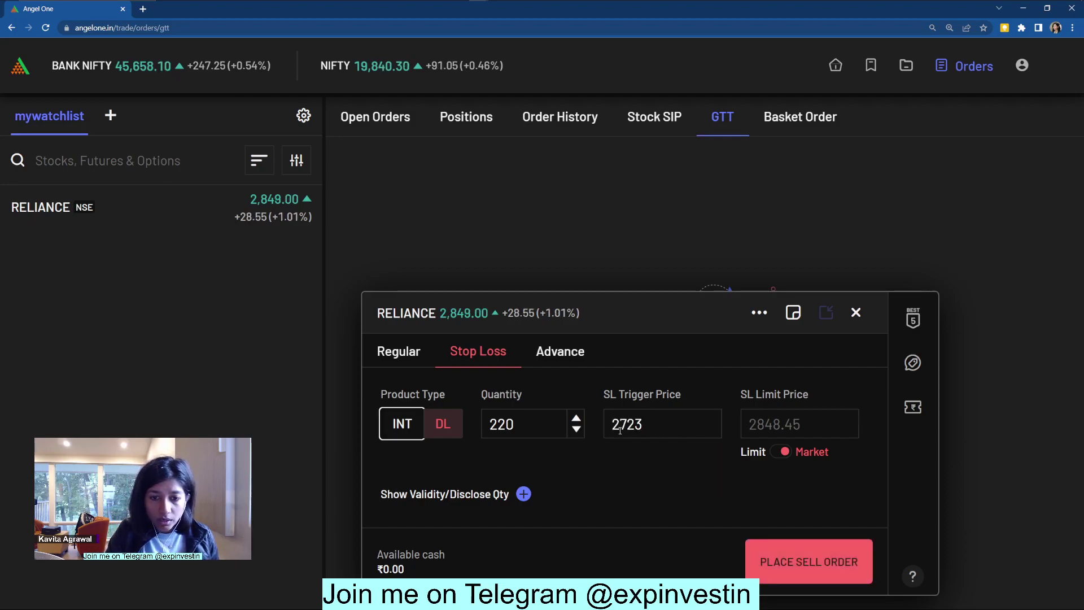
Set limit price 2722.5, place the sell order, and view it under Open Orders
{"action": "left_click", "coordinate": [781, 452]}
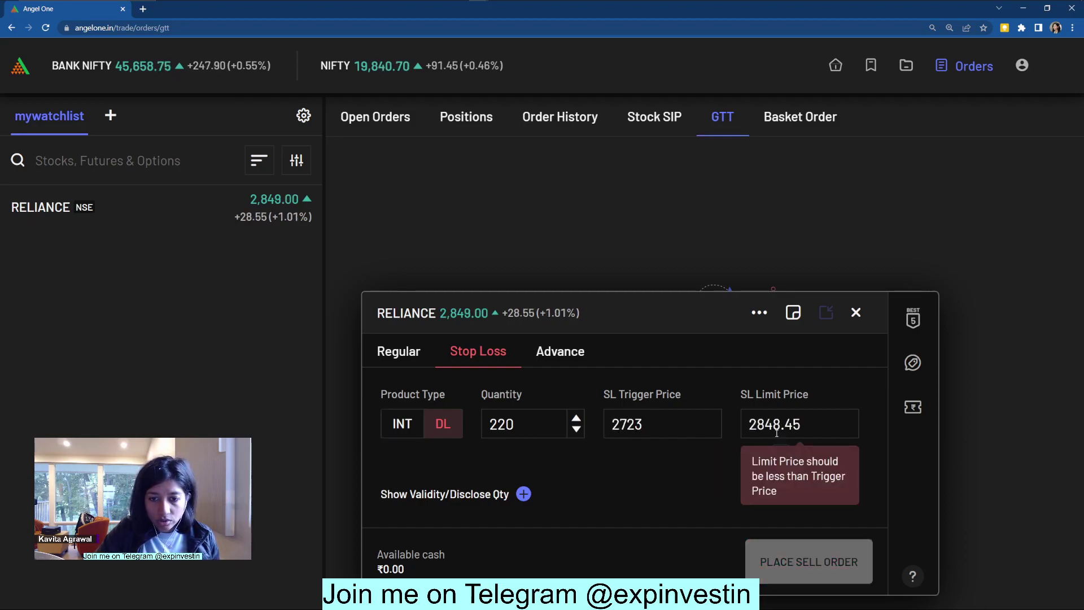
{"action": "double_click", "coordinate": [777, 425]}
{"action": "type", "text": "2722.5"}
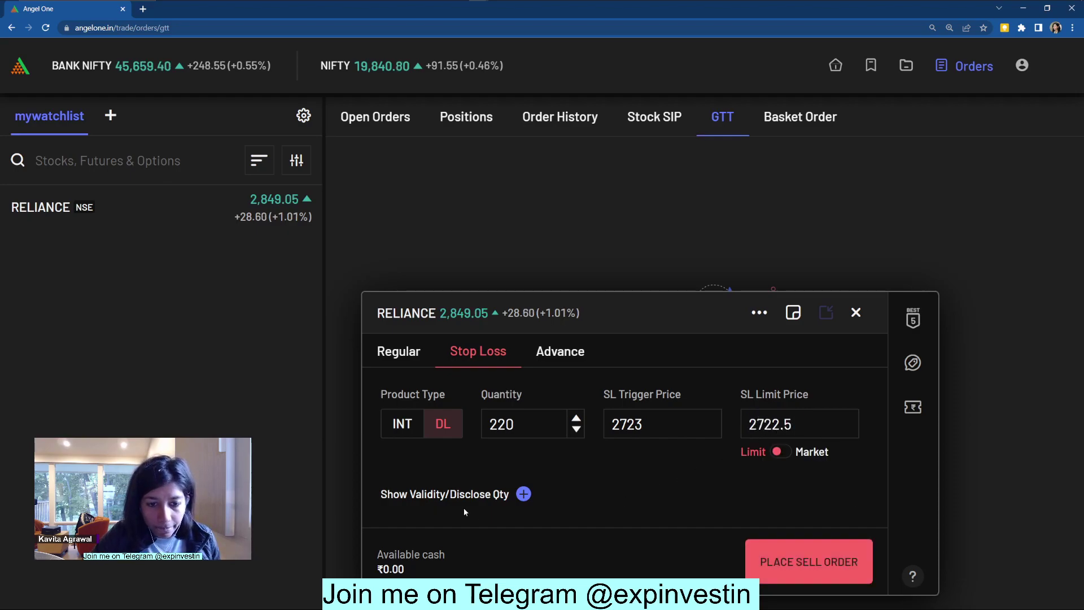
{"action": "left_click", "coordinate": [781, 570]}
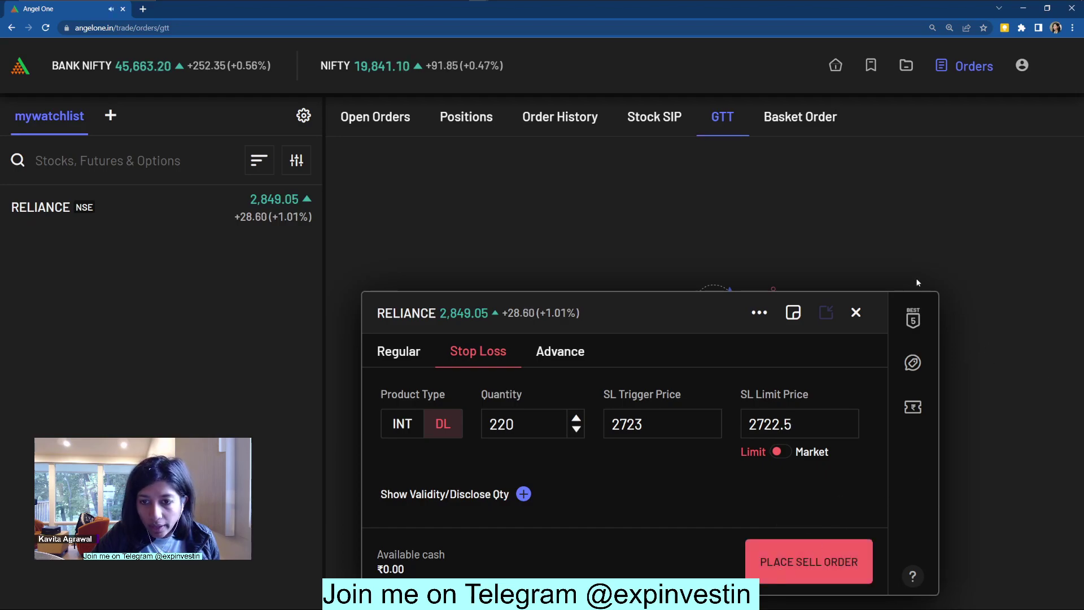
{"action": "left_click", "coordinate": [856, 314]}
{"action": "left_click", "coordinate": [391, 119]}
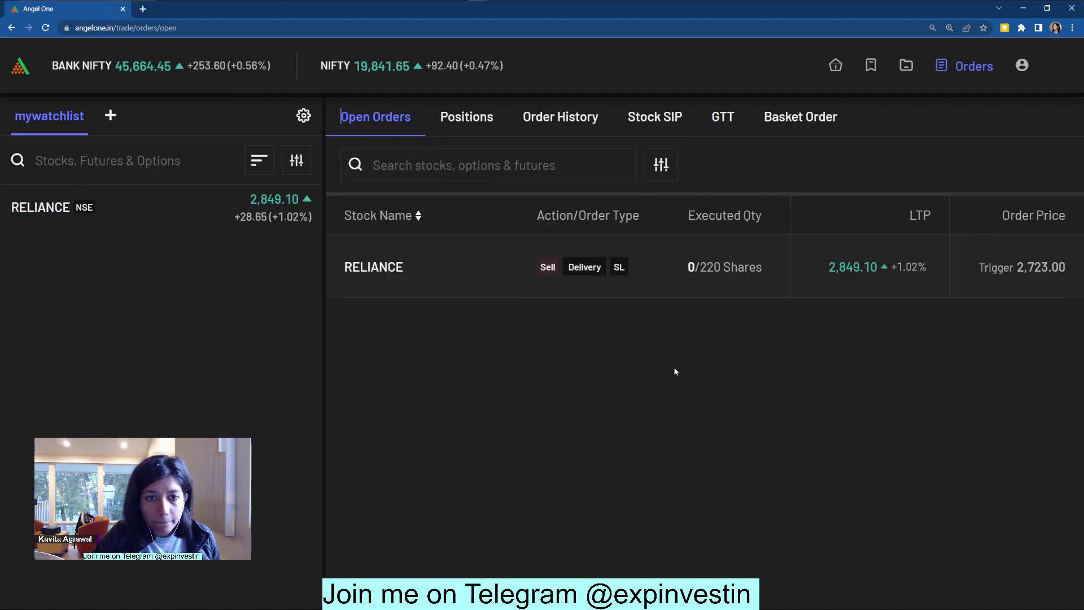
{"action": "left_click", "coordinate": [712, 115]}
{"action": "left_click", "coordinate": [387, 116]}
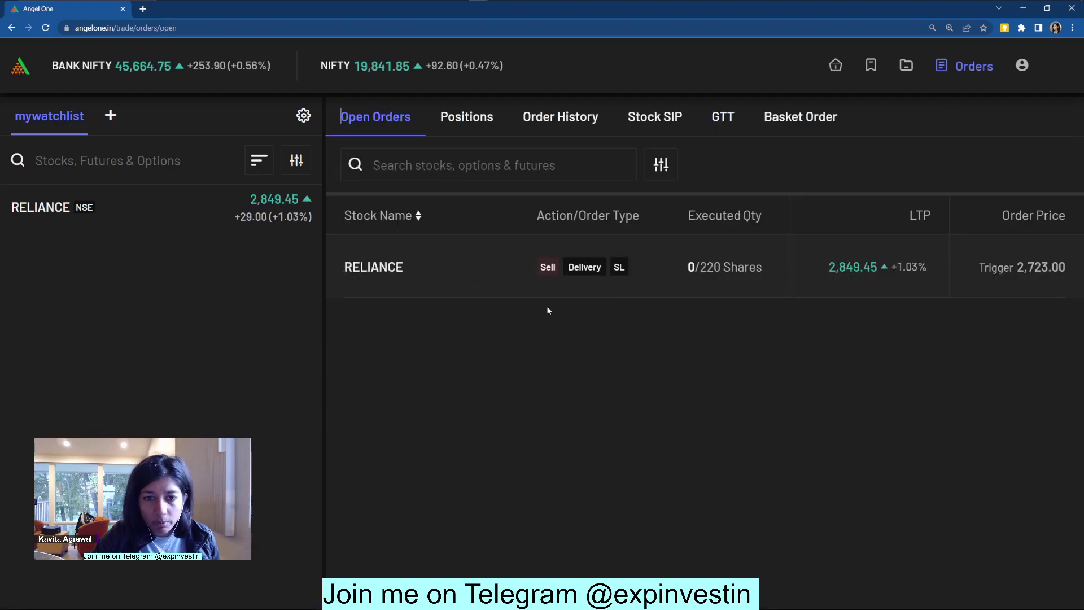
{"action": "mouse_move", "coordinate": [538, 263]}
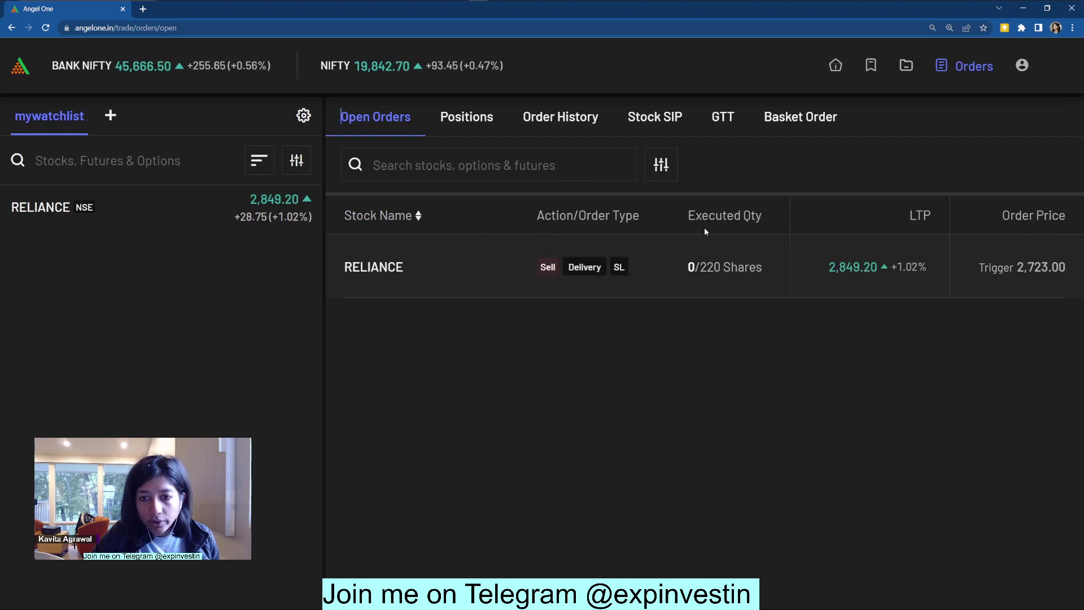
{"action": "mouse_move", "coordinate": [797, 242]}
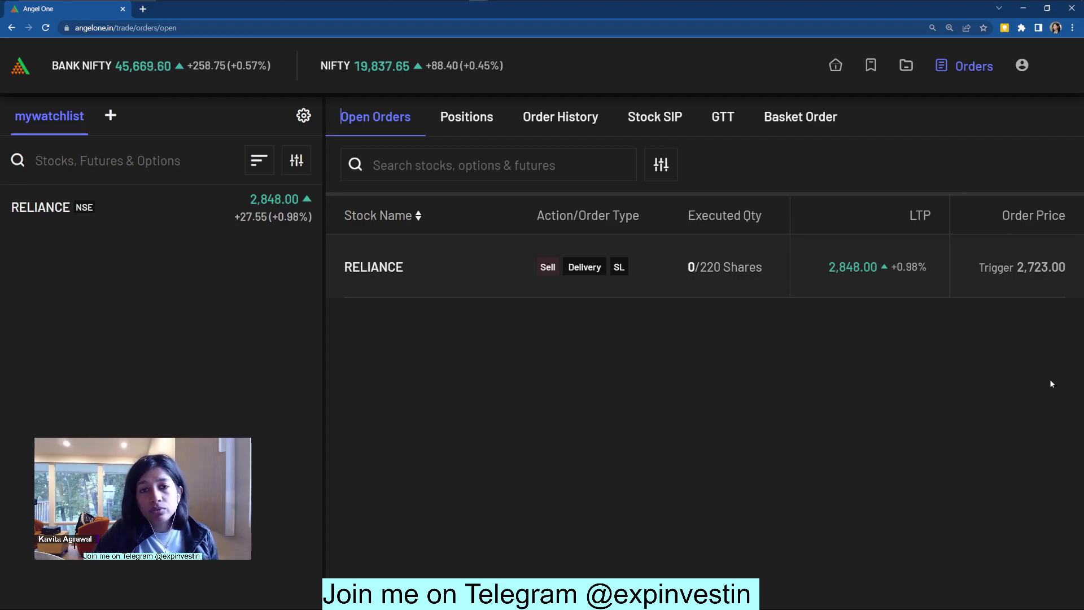
Return to the TradingView RELIANCE chart, deselect the ray, hide the watchlist and zoom the view
{"action": "key", "text": "alt+Tab"}
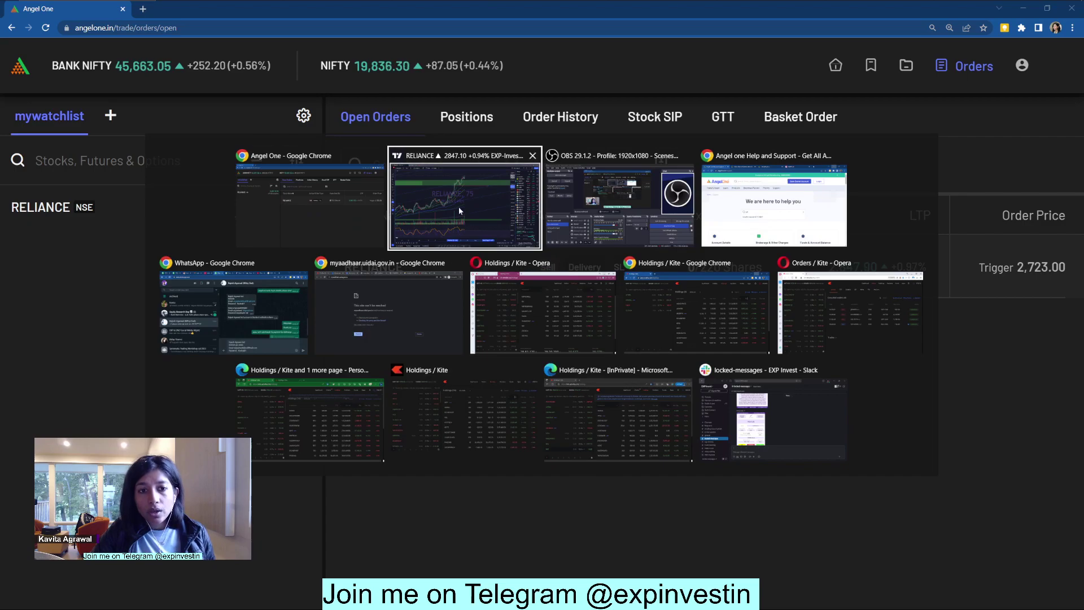
{"action": "key", "text": "alt+Tab"}
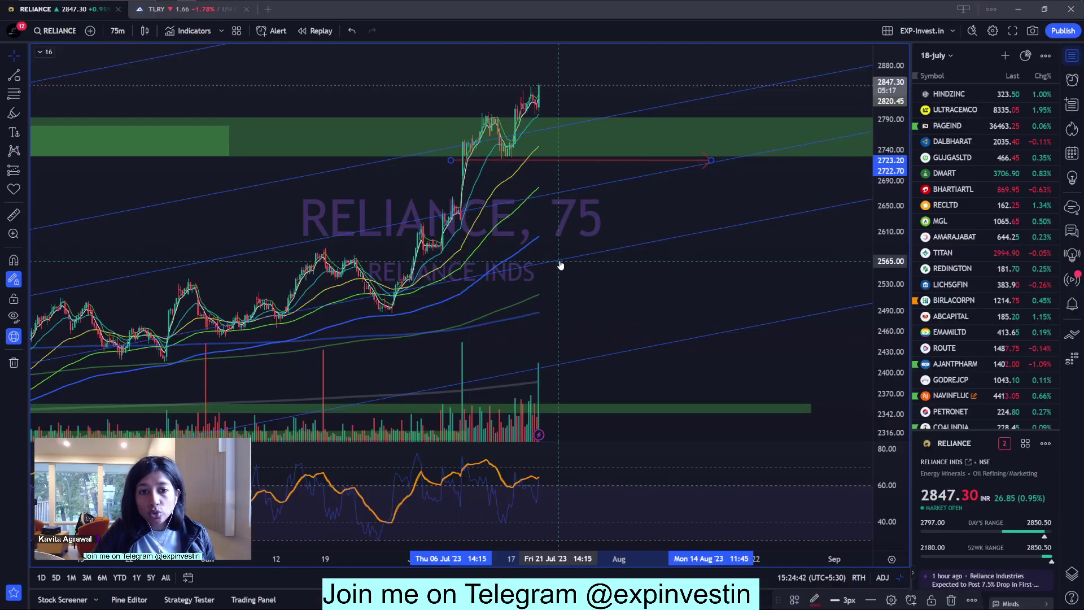
{"action": "left_click", "coordinate": [560, 265]}
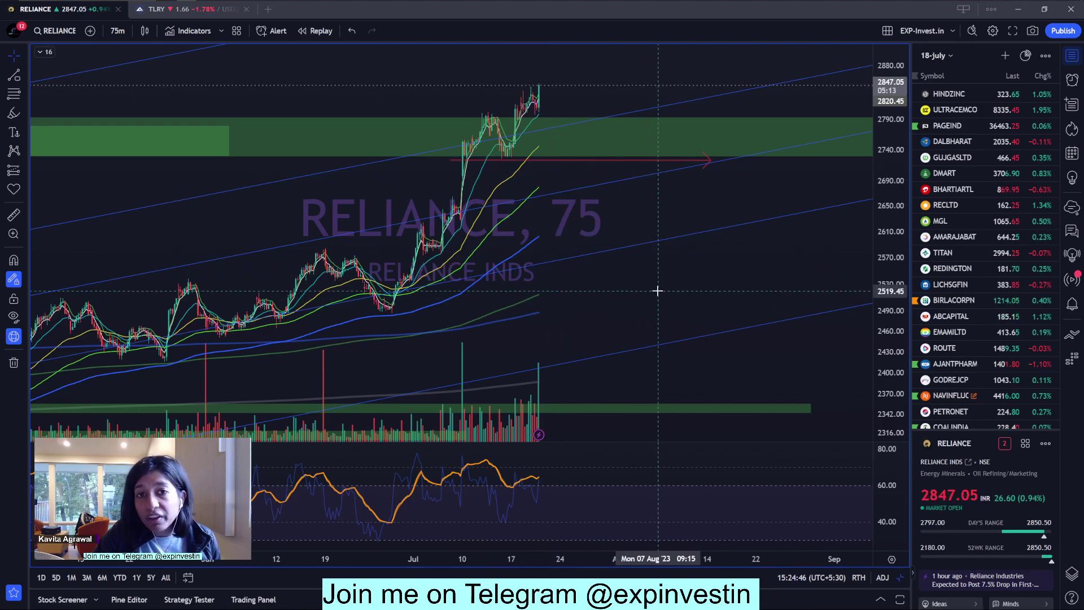
{"action": "scroll", "coordinate": [657, 291], "scroll_direction": "down", "scroll_amount": 3}
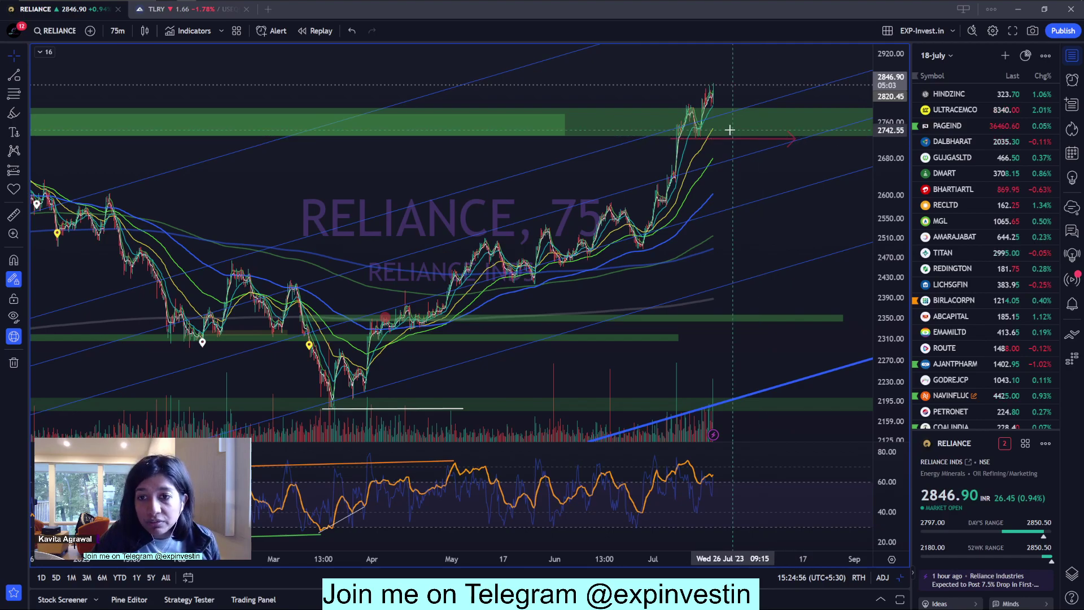
{"action": "left_click", "coordinate": [1072, 56]}
{"action": "scroll", "coordinate": [944, 191], "scroll_direction": "down", "scroll_amount": 3}
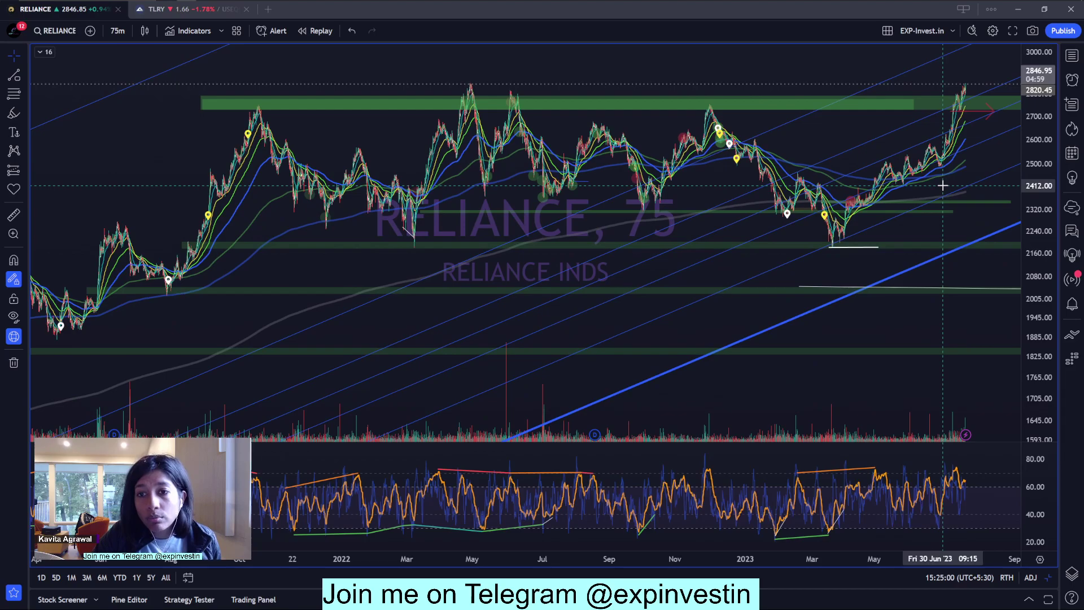
{"action": "scroll", "coordinate": [943, 186], "scroll_direction": "up", "scroll_amount": 3}
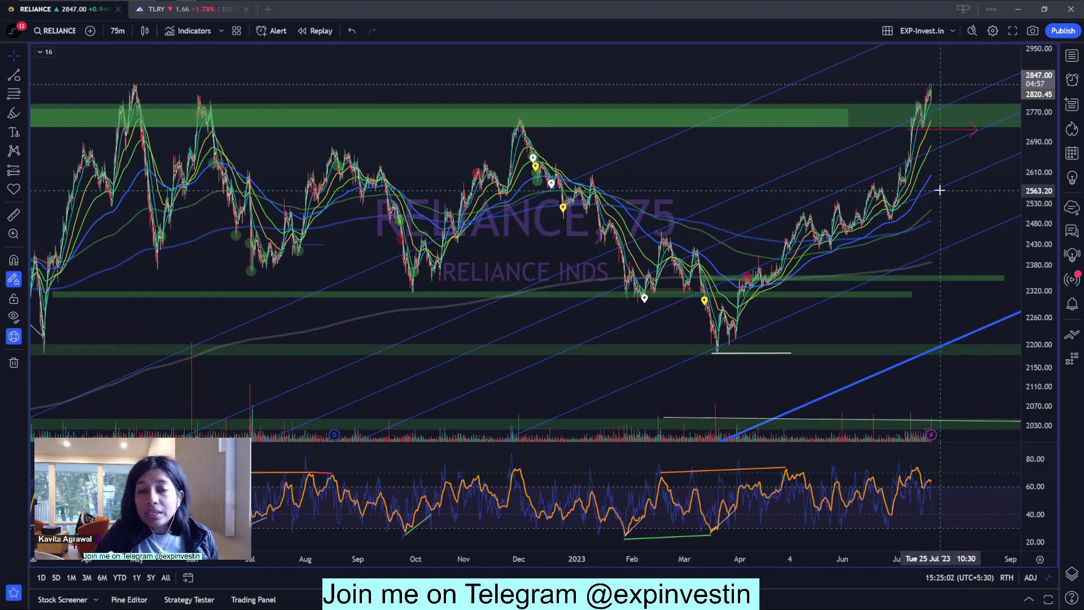
{"action": "scroll", "coordinate": [836, 152], "scroll_direction": "up", "scroll_amount": 3}
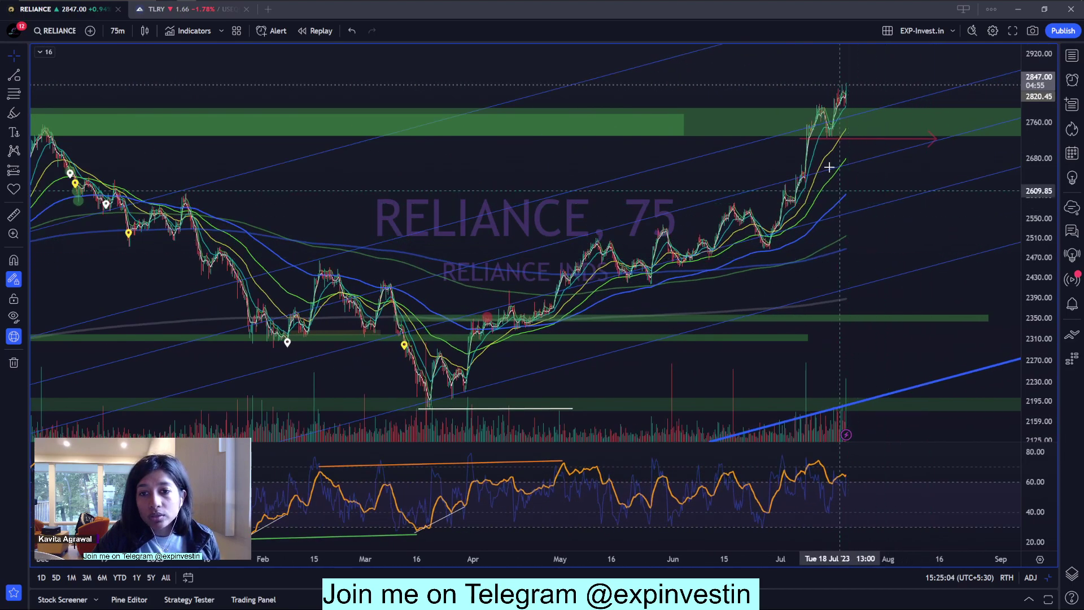
{"action": "scroll", "coordinate": [853, 149], "scroll_direction": "down", "scroll_amount": 2}
{"action": "scroll", "coordinate": [853, 149], "scroll_direction": "down", "scroll_amount": 1}
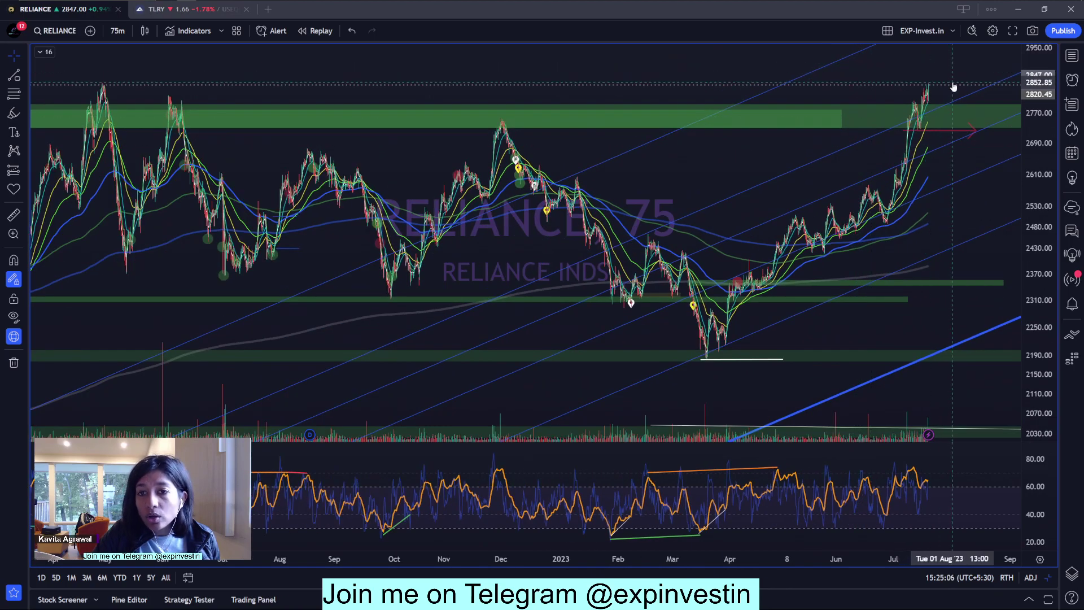
{"action": "scroll", "coordinate": [951, 89], "scroll_direction": "up", "scroll_amount": 3}
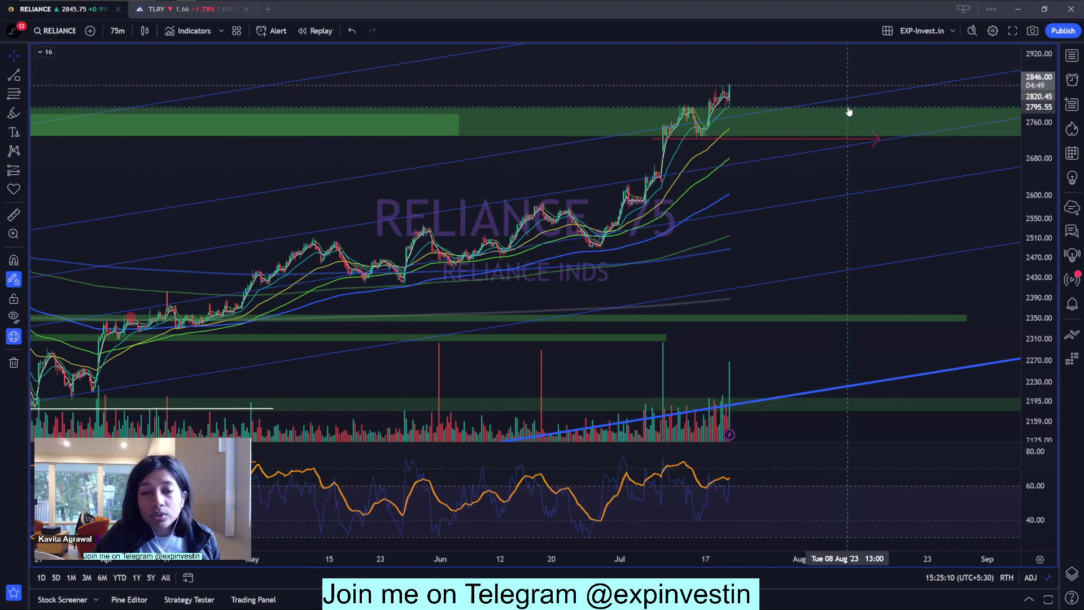
{"action": "scroll", "coordinate": [848, 111], "scroll_direction": "down", "scroll_amount": 5}
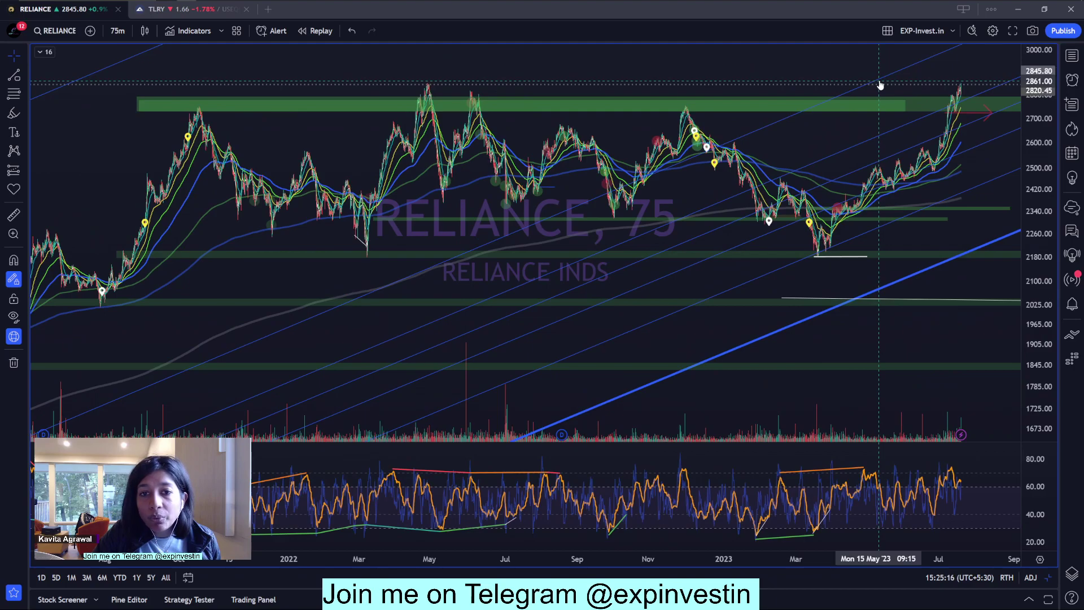
{"action": "right_click", "coordinate": [880, 85]}
{"action": "mouse_move", "coordinate": [948, 150]}
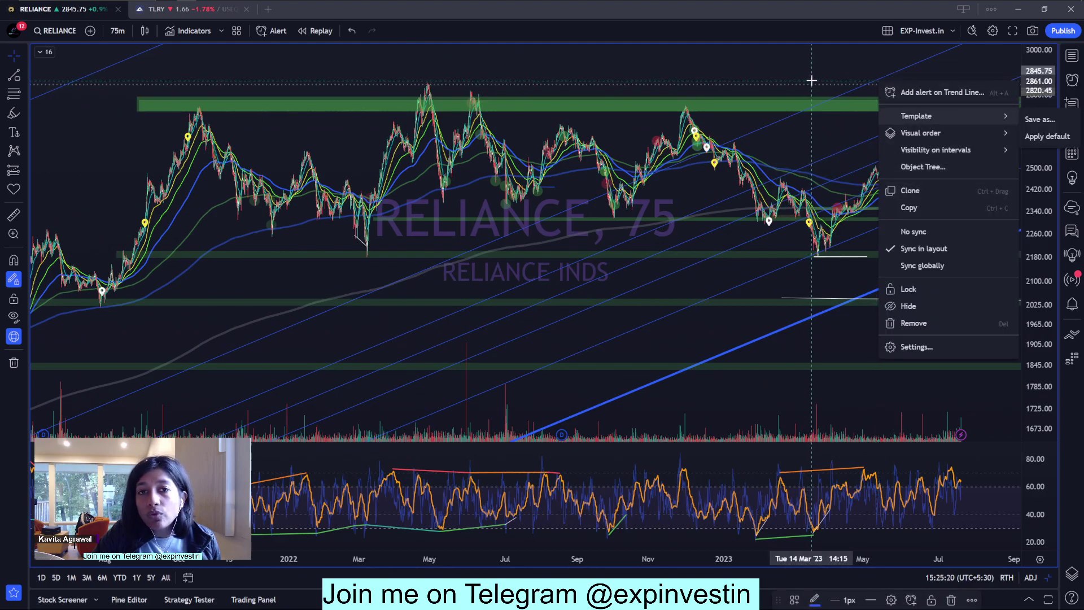
{"action": "left_click", "coordinate": [811, 81]}
{"action": "scroll", "coordinate": [813, 90], "scroll_direction": "up", "scroll_amount": 5}
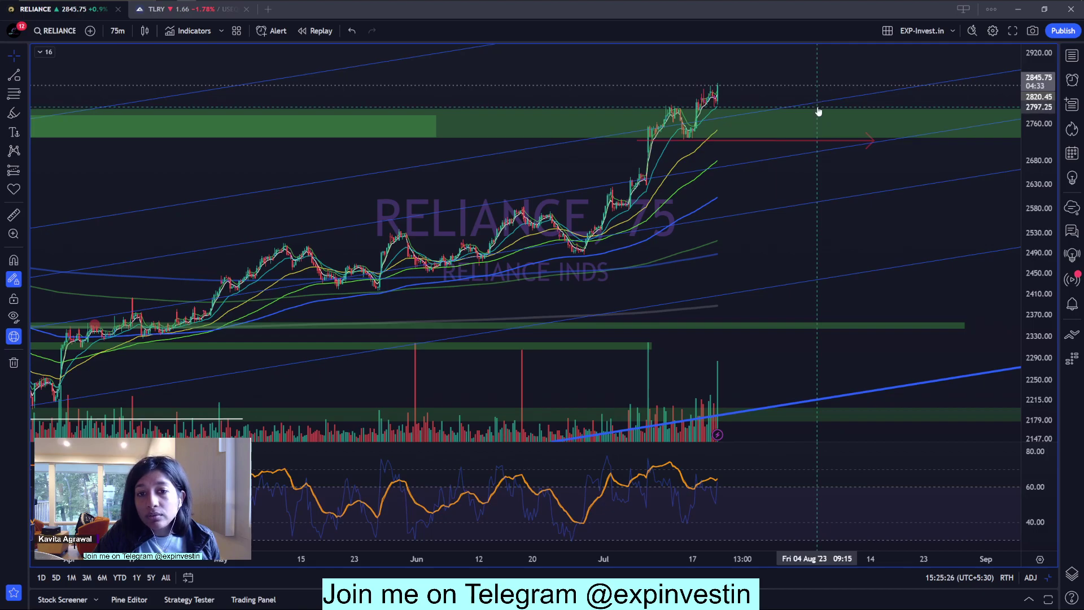
{"action": "scroll", "coordinate": [766, 225], "scroll_direction": "up", "scroll_amount": 3}
{"action": "scroll", "coordinate": [756, 220], "scroll_direction": "down", "scroll_amount": 3}
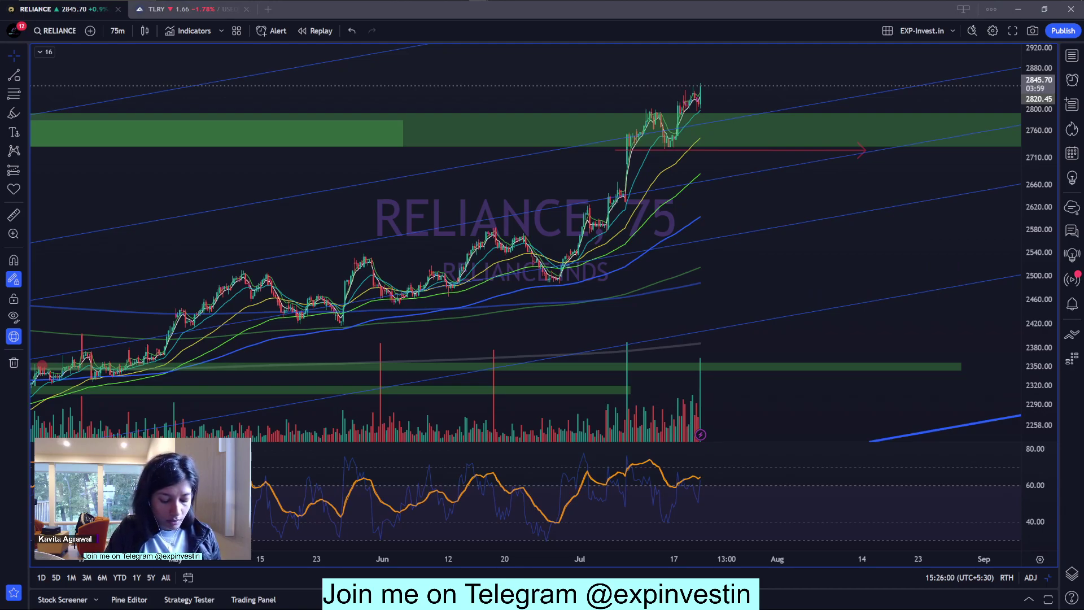
Bring Chrome forward and load the exp-invest.in/stock-query address
{"action": "key", "text": "alt+Tab"}
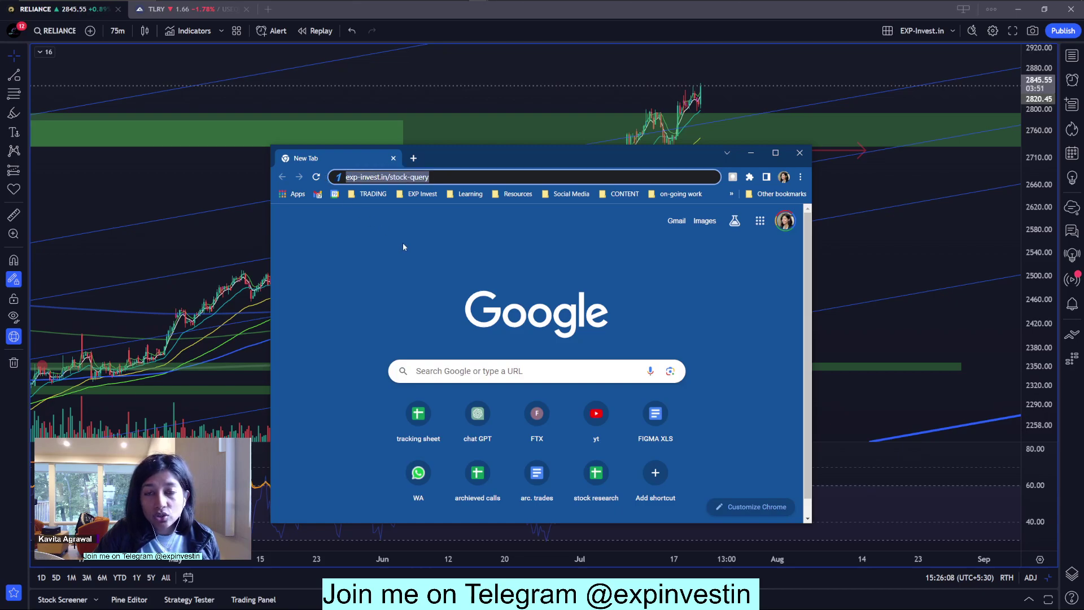
{"action": "left_click", "coordinate": [466, 179]}
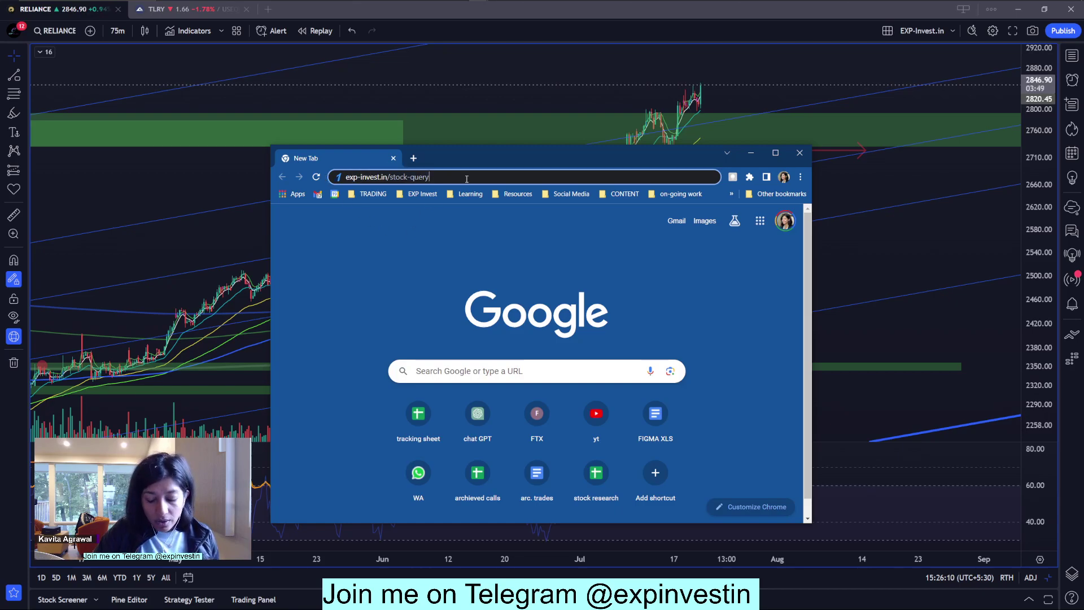
{"action": "key", "text": "Return"}
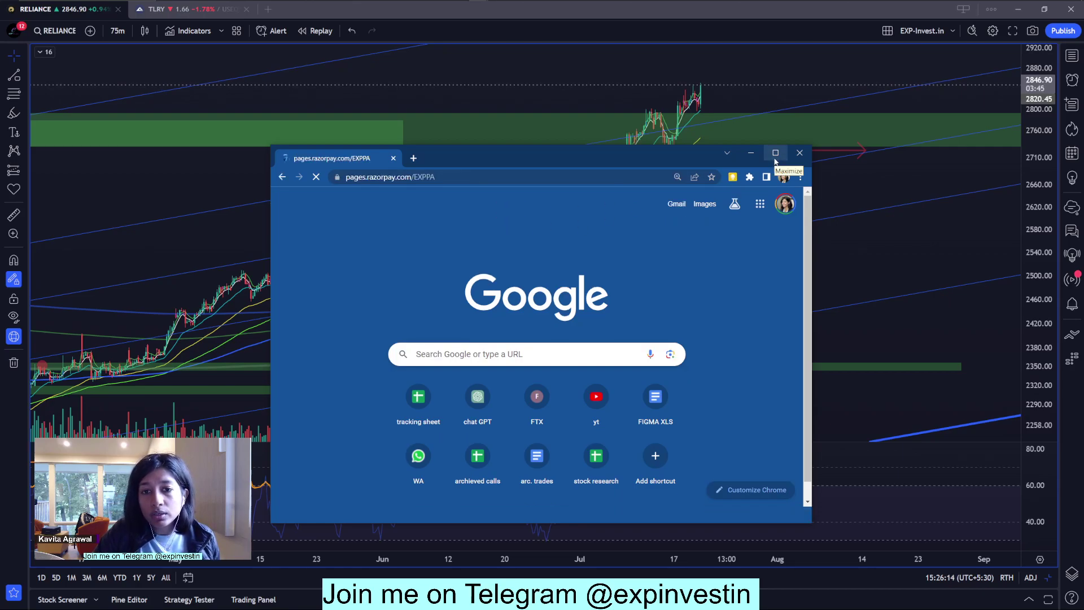
Maximize the browser and step through the Full Name, Email and Phone fields
{"action": "left_click", "coordinate": [776, 153]}
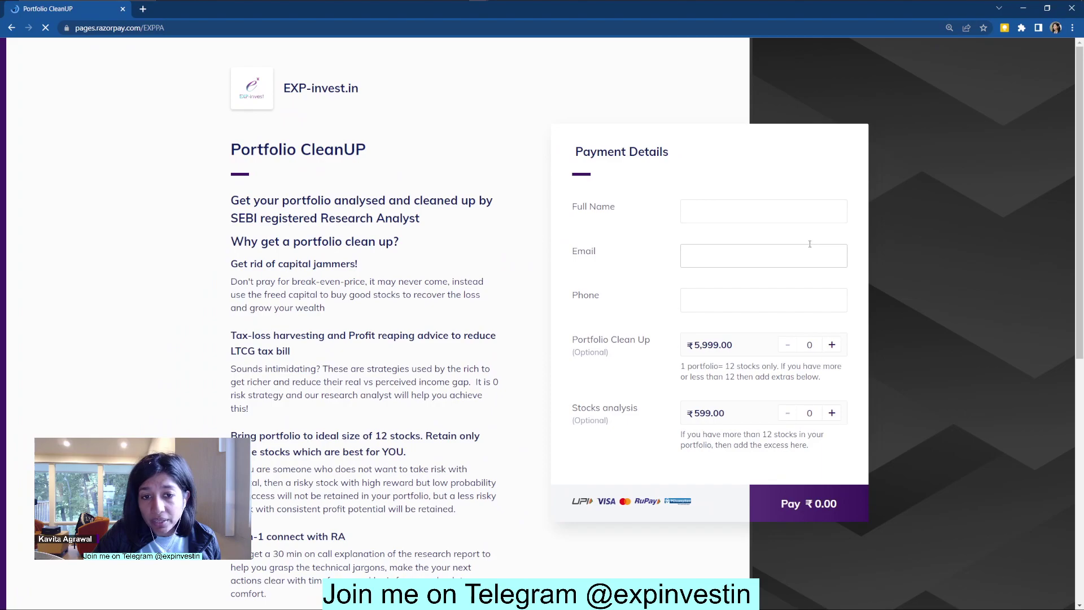
{"action": "left_click", "coordinate": [709, 211]}
{"action": "left_click", "coordinate": [708, 259]}
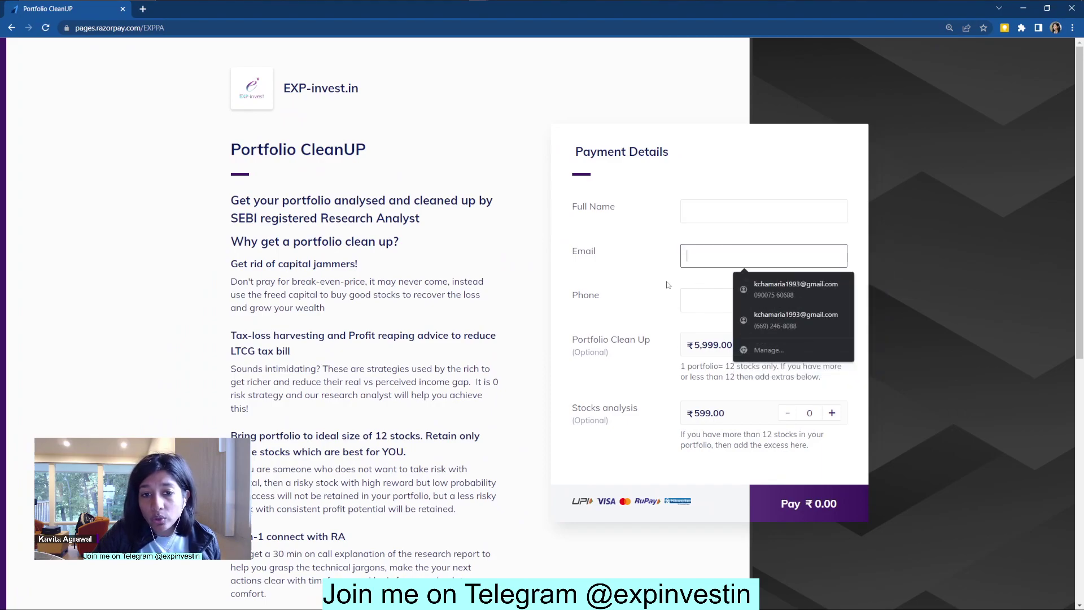
{"action": "left_click", "coordinate": [687, 294]}
{"action": "left_click", "coordinate": [609, 330]}
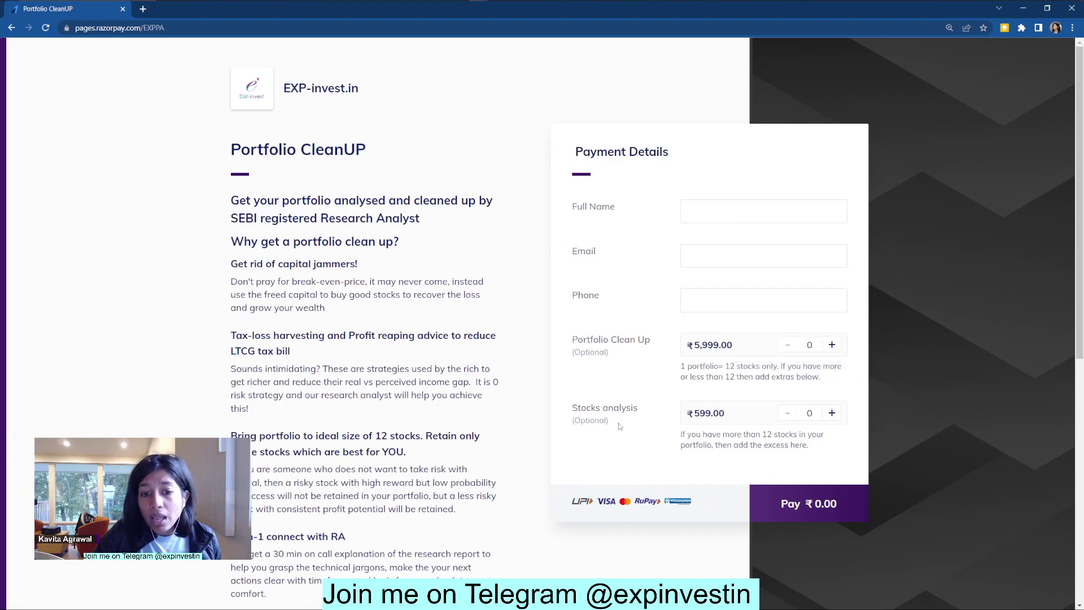
Adjust Stocks analysis quantity to 3 at ₹599 each, leaving Portfolio Clean Up at zero
{"action": "left_click", "coordinate": [832, 413]}
{"action": "left_click", "coordinate": [832, 413]}
{"action": "left_click", "coordinate": [832, 412]}
{"action": "left_click", "coordinate": [832, 412]}
{"action": "left_click", "coordinate": [831, 413]}
{"action": "left_click", "coordinate": [832, 412]}
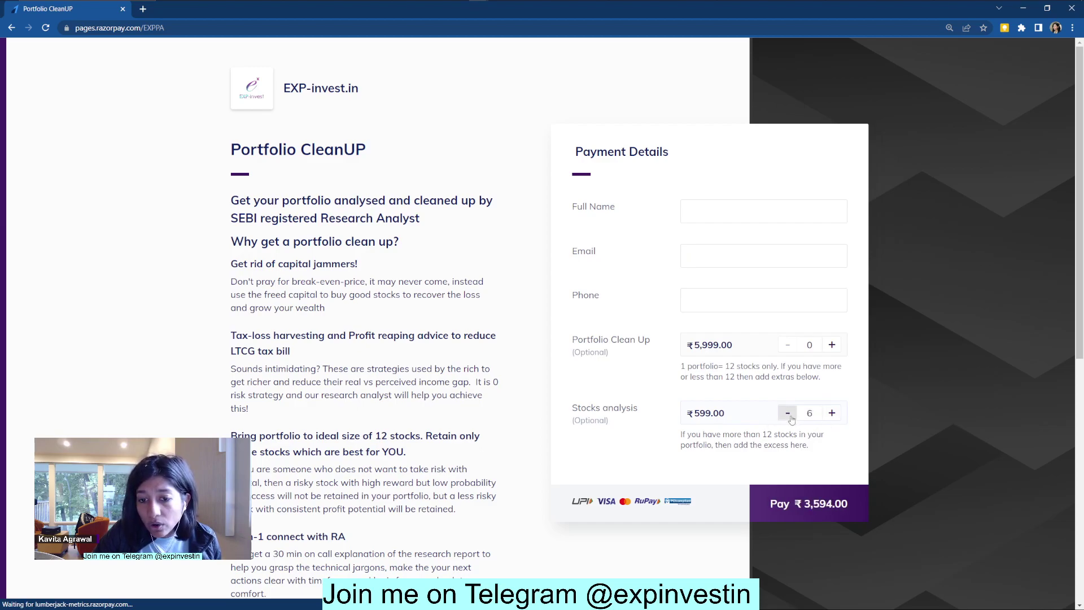
{"action": "left_click", "coordinate": [788, 413]}
{"action": "left_click", "coordinate": [788, 412]}
{"action": "left_click", "coordinate": [788, 413]}
{"action": "left_click", "coordinate": [788, 413]}
{"action": "left_click", "coordinate": [788, 413]}
{"action": "left_click", "coordinate": [788, 412]}
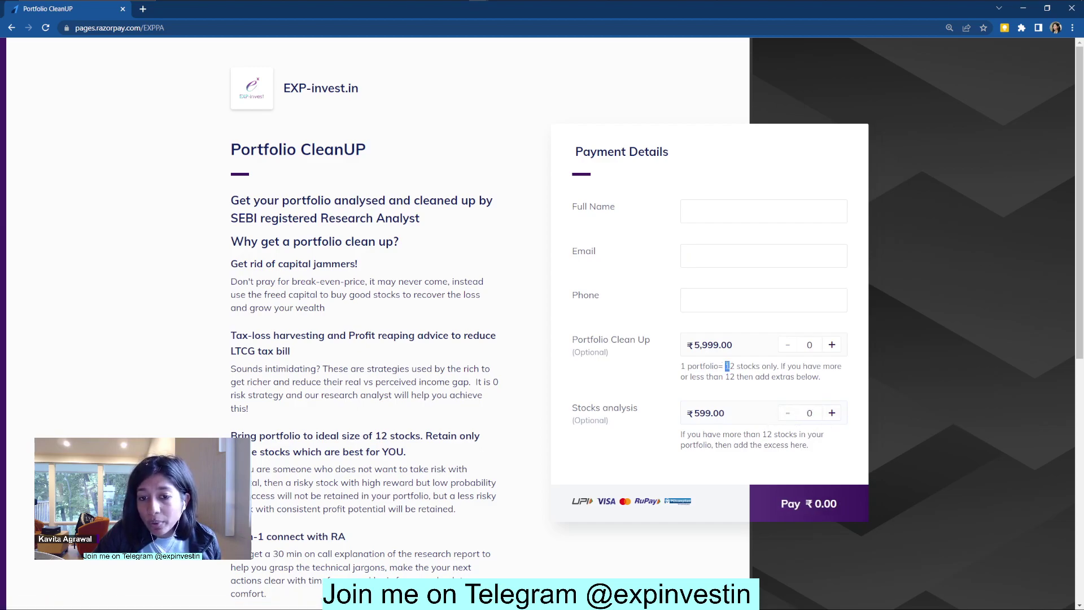
{"action": "left_click", "coordinate": [832, 344]}
{"action": "left_click", "coordinate": [787, 344]}
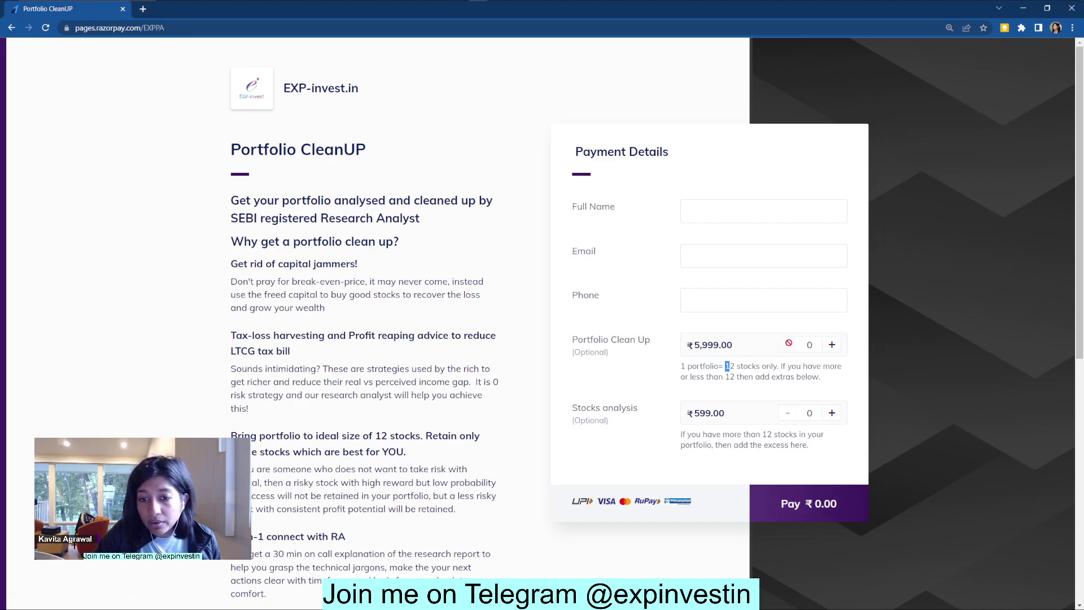
{"action": "left_click", "coordinate": [831, 413]}
{"action": "left_click", "coordinate": [831, 412]}
{"action": "left_click", "coordinate": [832, 412]}
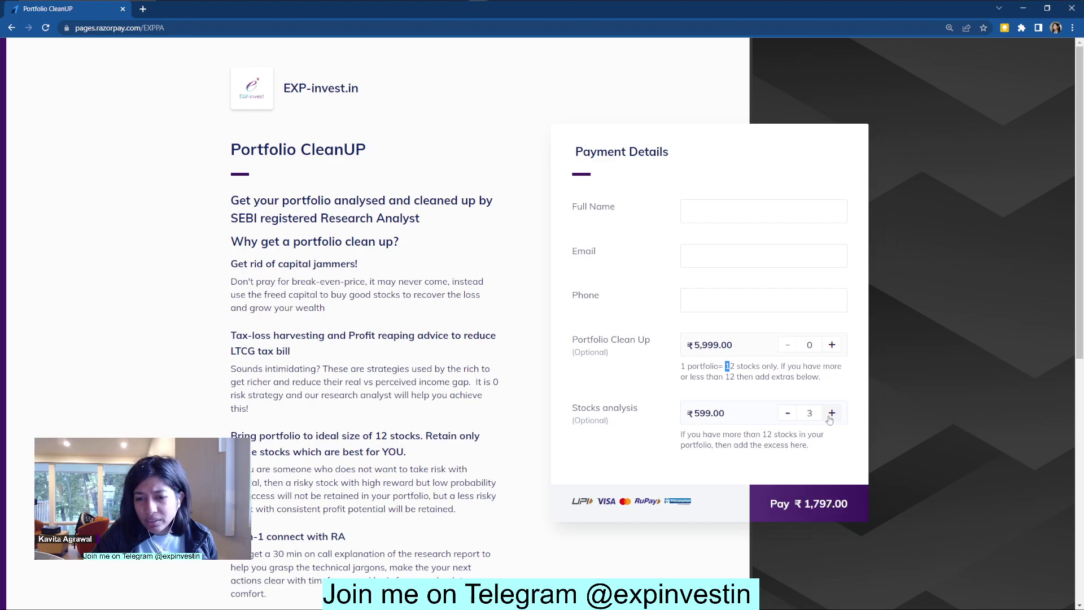